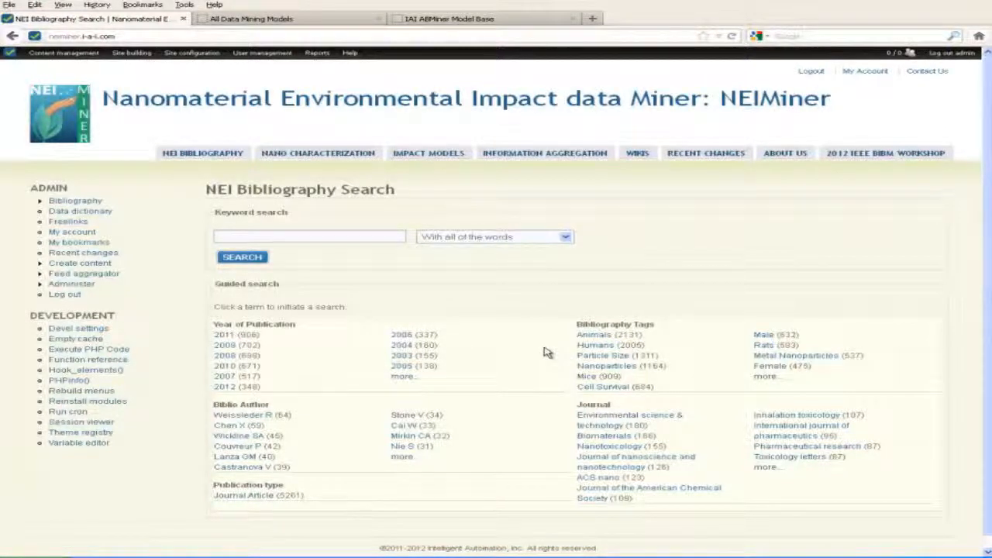
# Filter the bibliography by the Animals tag and search within those results for "cancer"
pyautogui.click(595, 339)
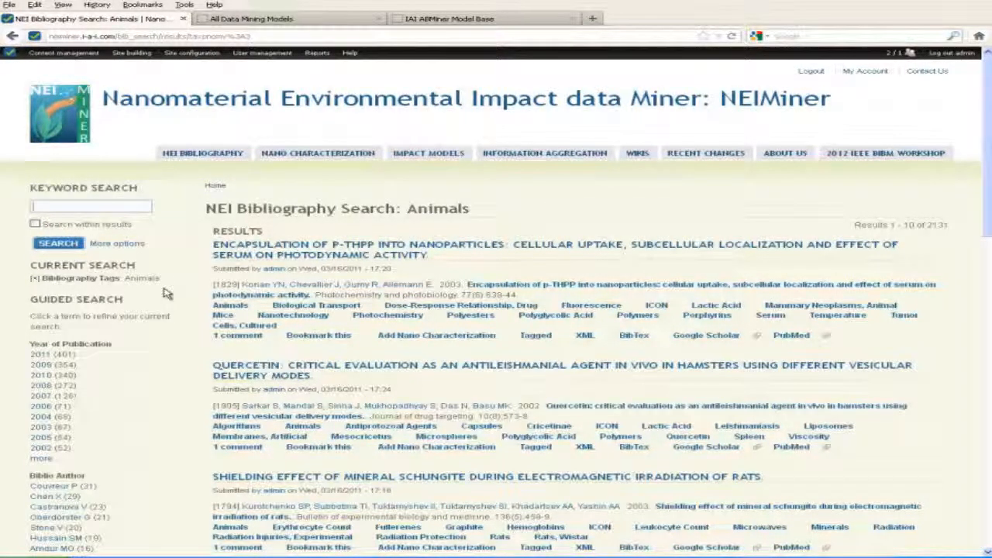
pyautogui.write('can')
pyautogui.press('Return')
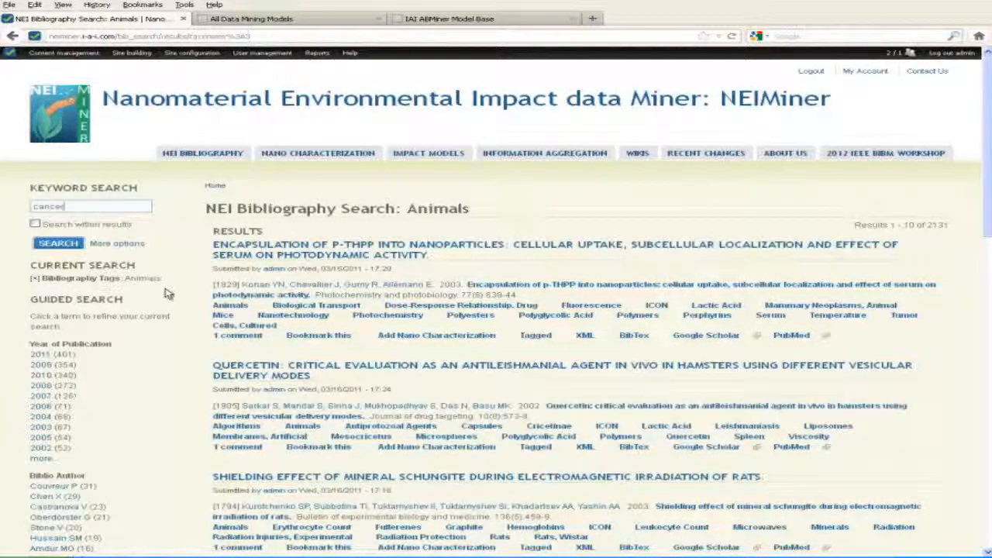
pyautogui.click(35, 224)
pyautogui.click(66, 245)
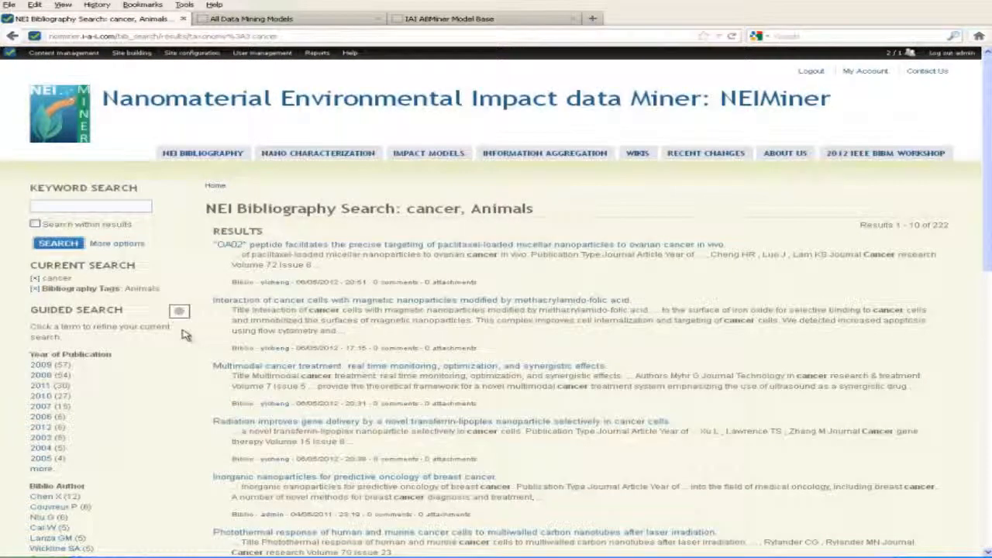
# Examine the first page of matching publications and the guided search categories available for refining them
pyautogui.scroll(-3, 384, 318)
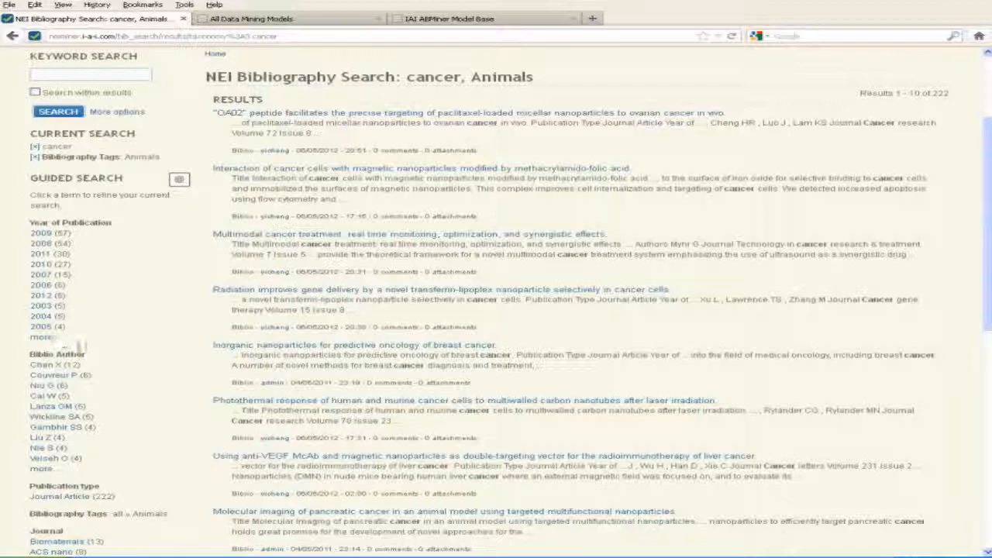
pyautogui.scroll(-3, 124, 380)
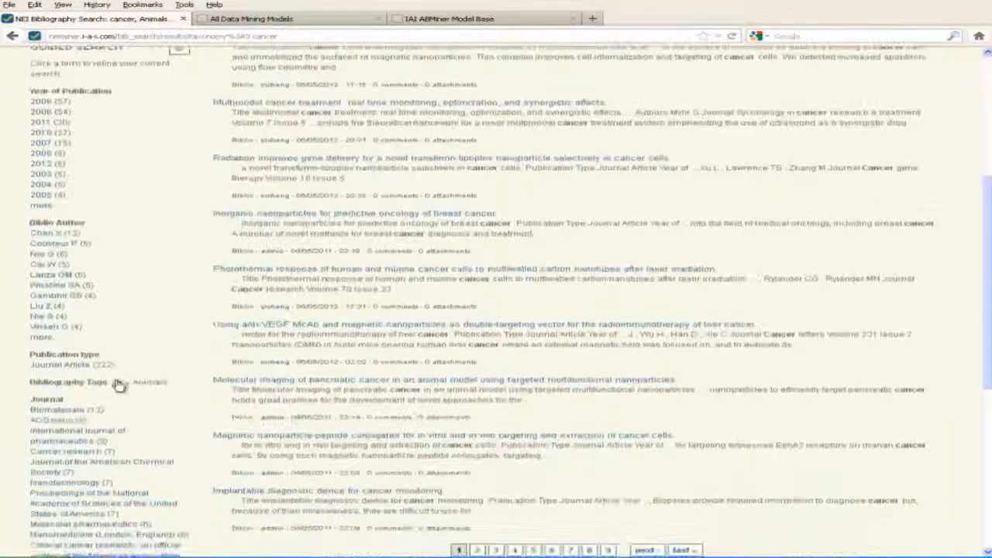
pyautogui.scroll(-2, 118, 385)
pyautogui.scroll(-3, 147, 396)
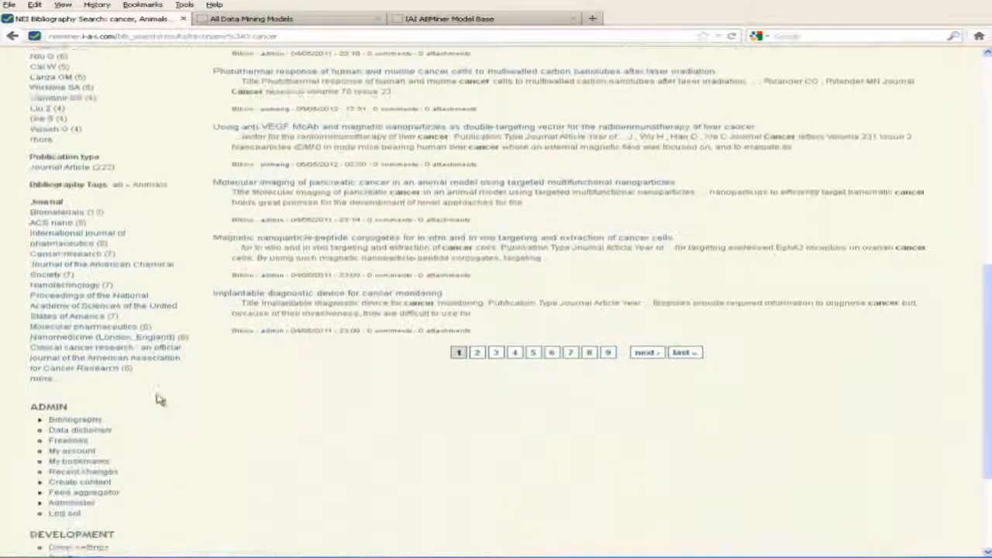
pyautogui.scroll(5, 159, 399)
pyautogui.scroll(-2, 596, 482)
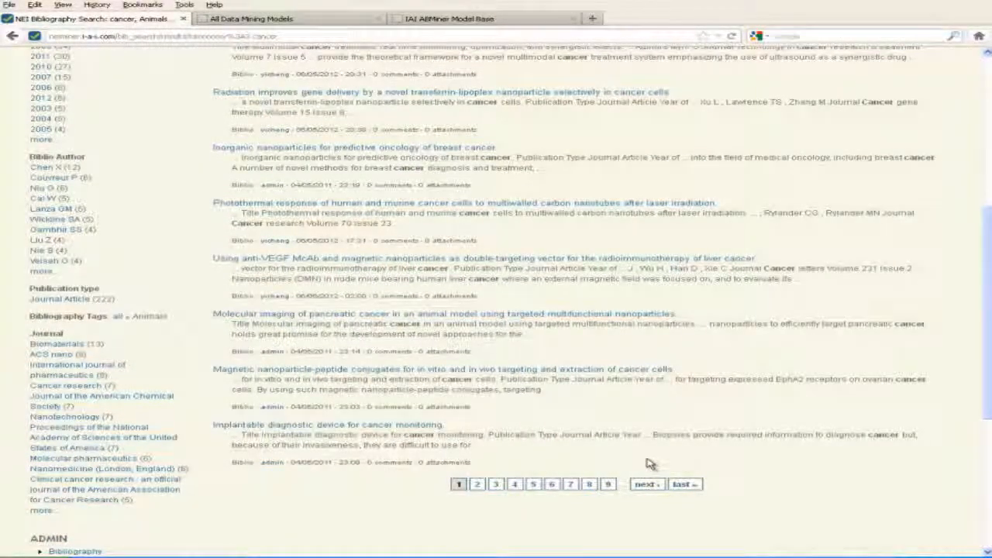
pyautogui.scroll(5, 600, 480)
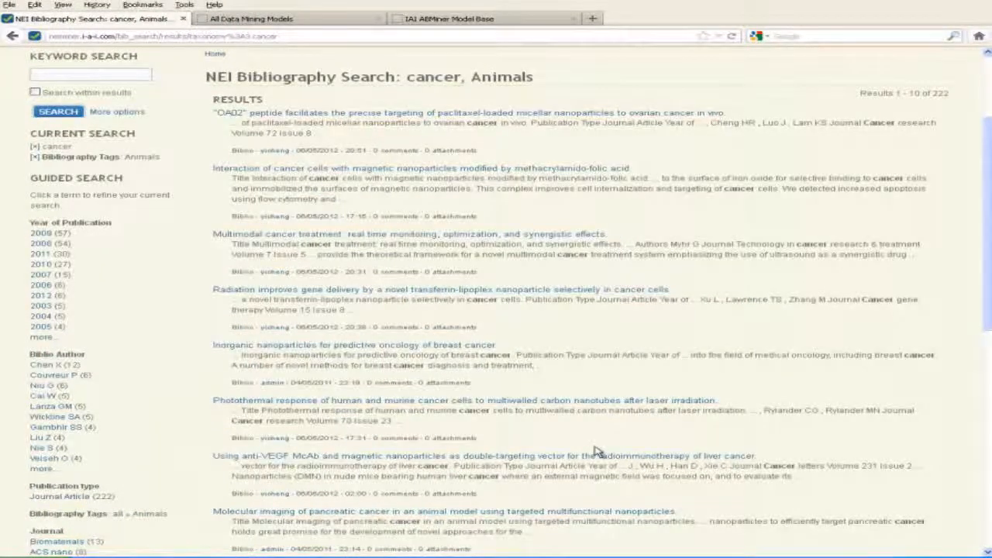
# Open the article on "OA02" peptide targeting of paclitaxel-loaded micellar nanoparticles and review its bibliographic record and abstract
pyautogui.click(478, 115)
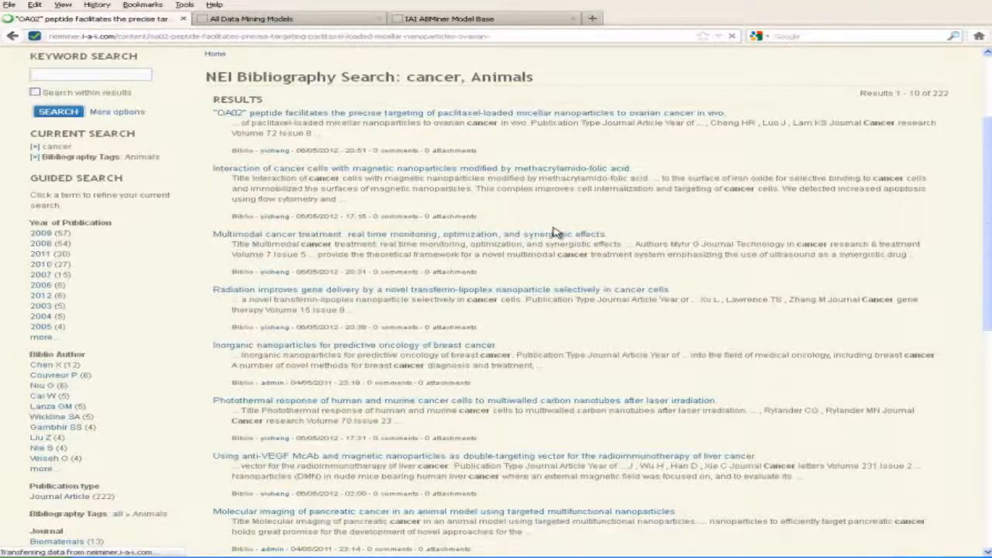
pyautogui.scroll(-8, 411, 342)
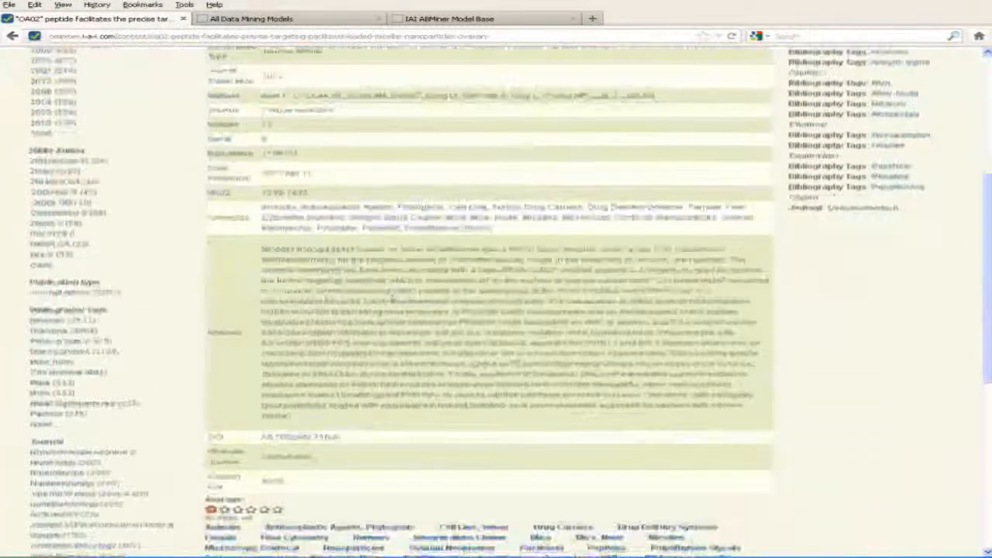
pyautogui.scroll(4, 411, 342)
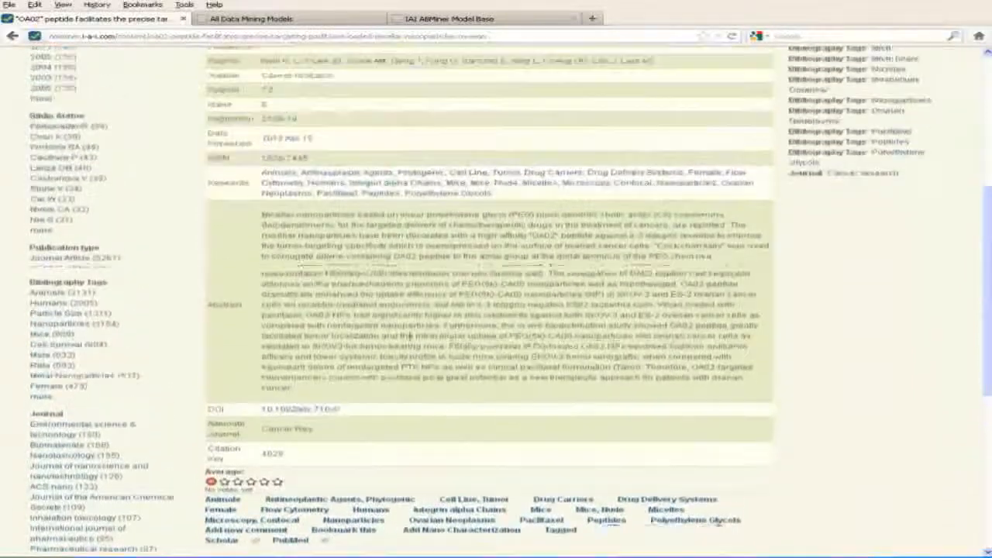
pyautogui.scroll(5, 685, 259)
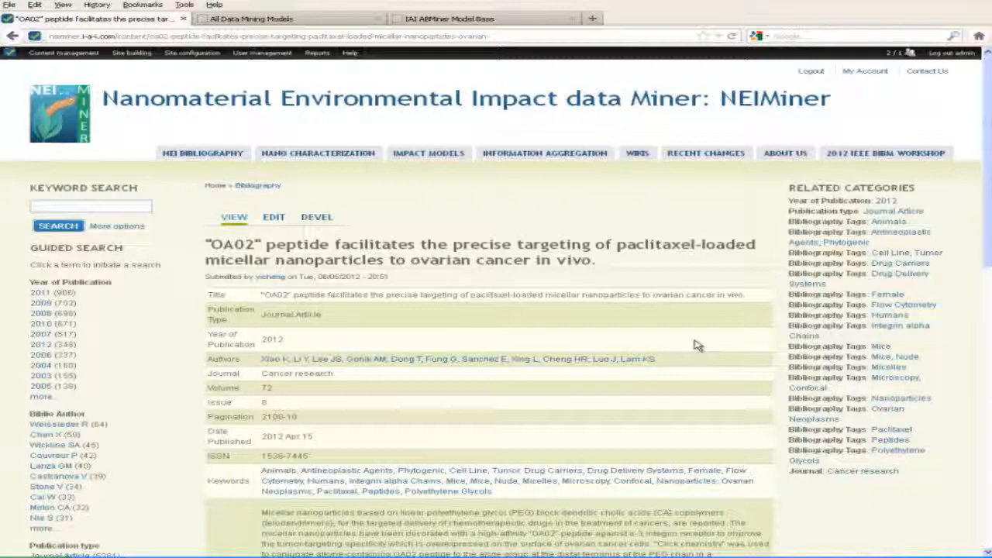
# Open the list of nano characterizations and review its material, particle size, concentration and health impact records
pyautogui.moveTo(322, 159)
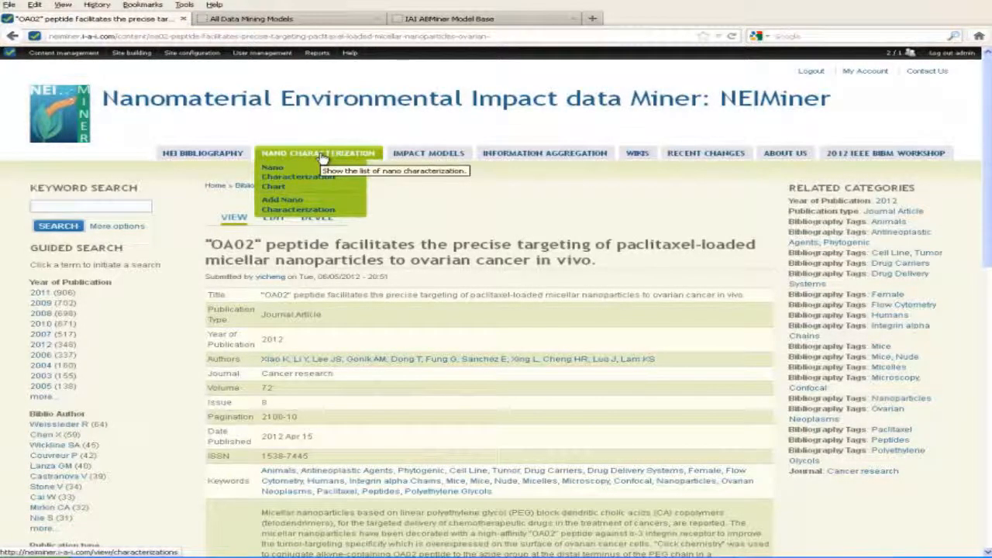
pyautogui.click(323, 158)
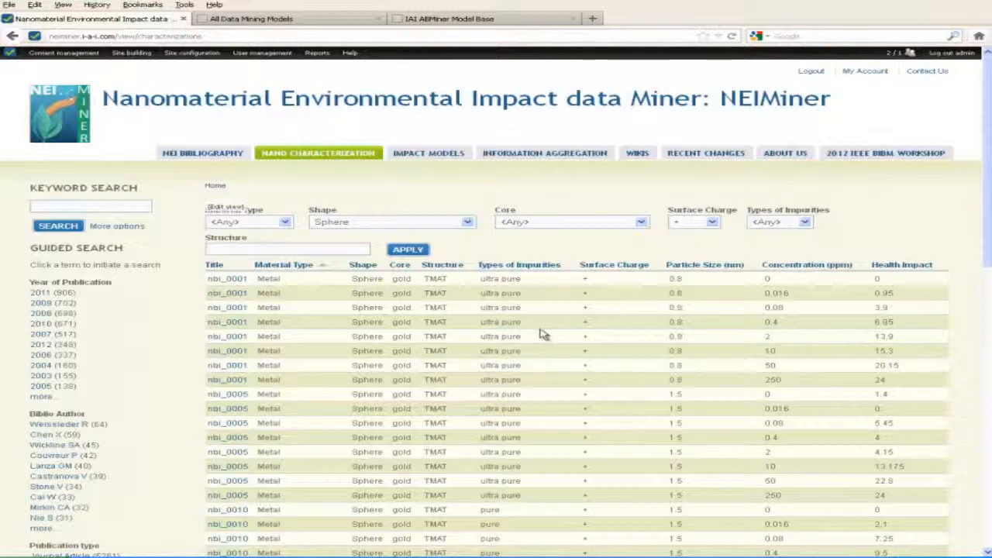
pyautogui.scroll(-2, 540, 315)
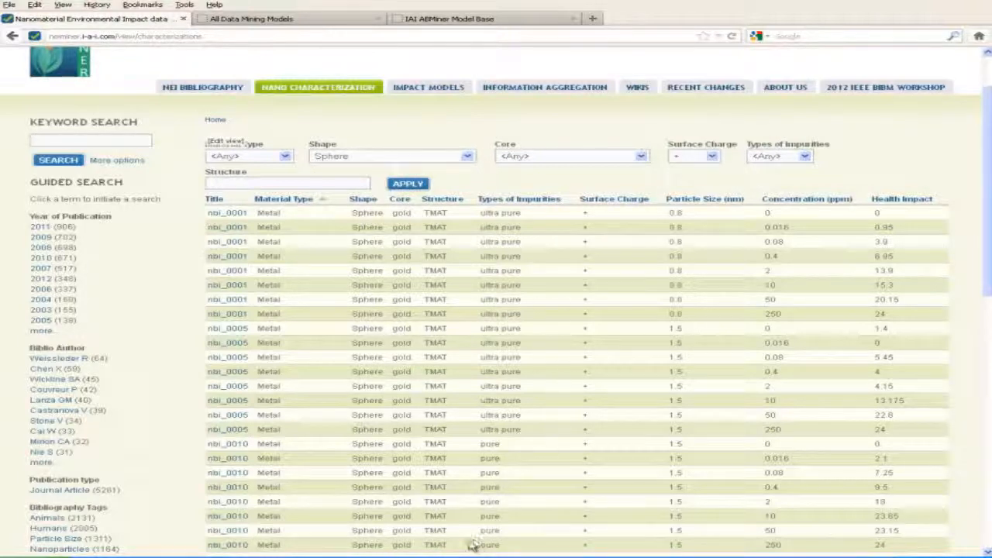
# Switch to the nanodata2 file in Notepad and look through its gold and silver nanoparticle records
pyautogui.click(438, 556)
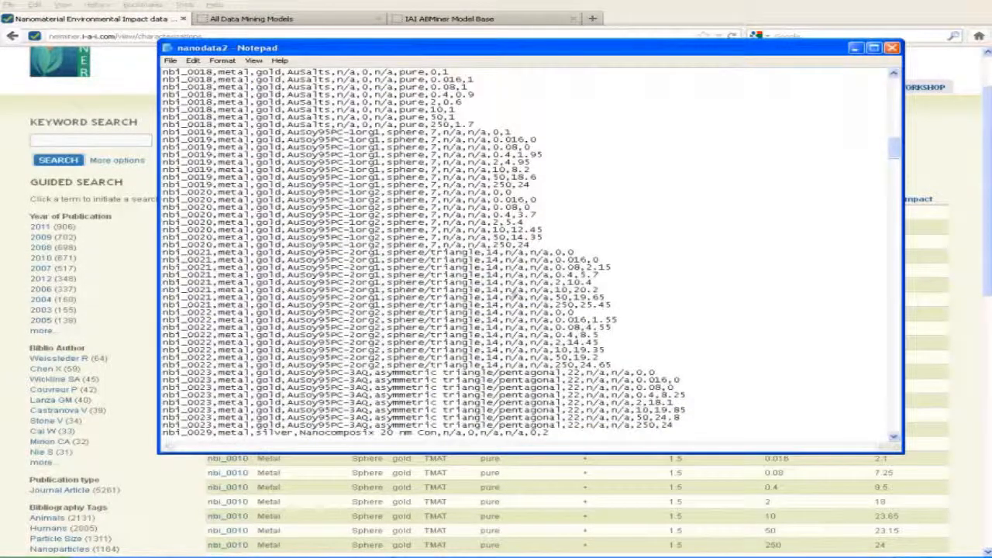
pyautogui.scroll(-15, 527, 291)
pyautogui.scroll(-6, 527, 291)
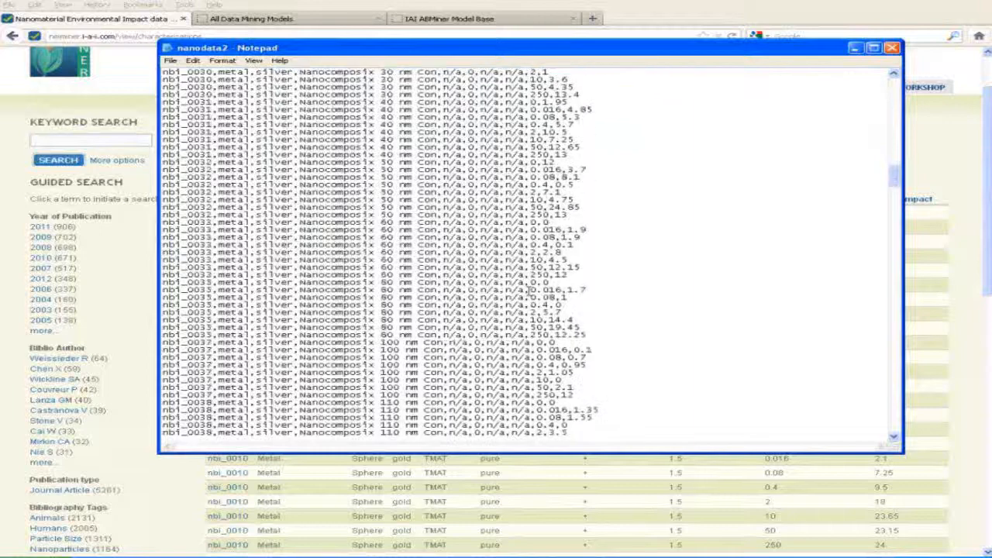
pyautogui.scroll(20, 530, 299)
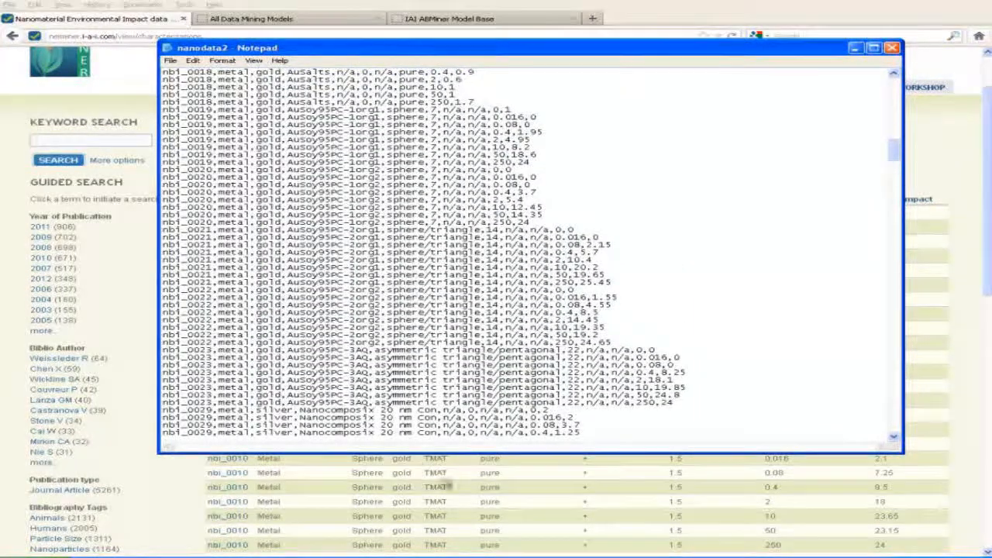
# Switch to ABMiner, select the nano risk numerical prediction workflow and show its Data Extraction settings
pyautogui.click(350, 556)
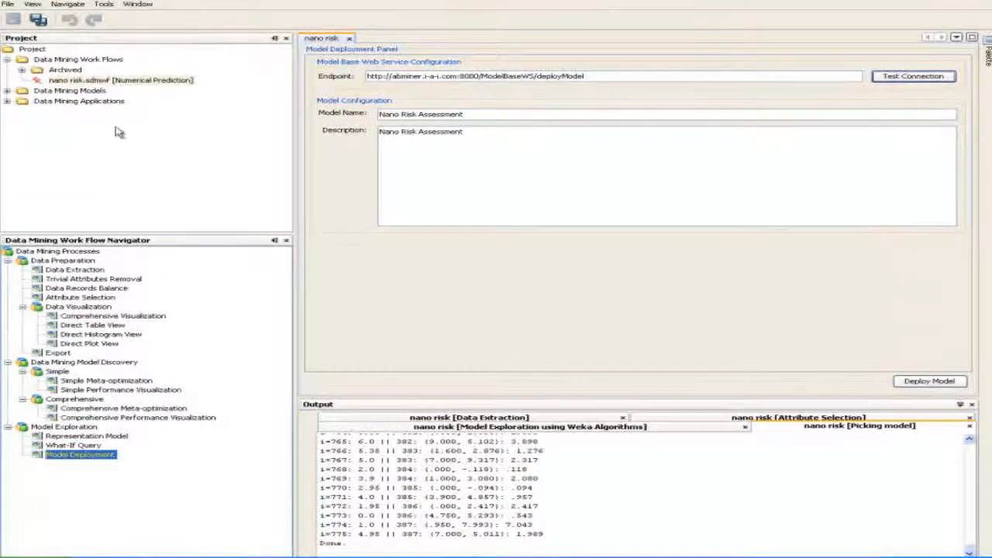
pyautogui.click(116, 81)
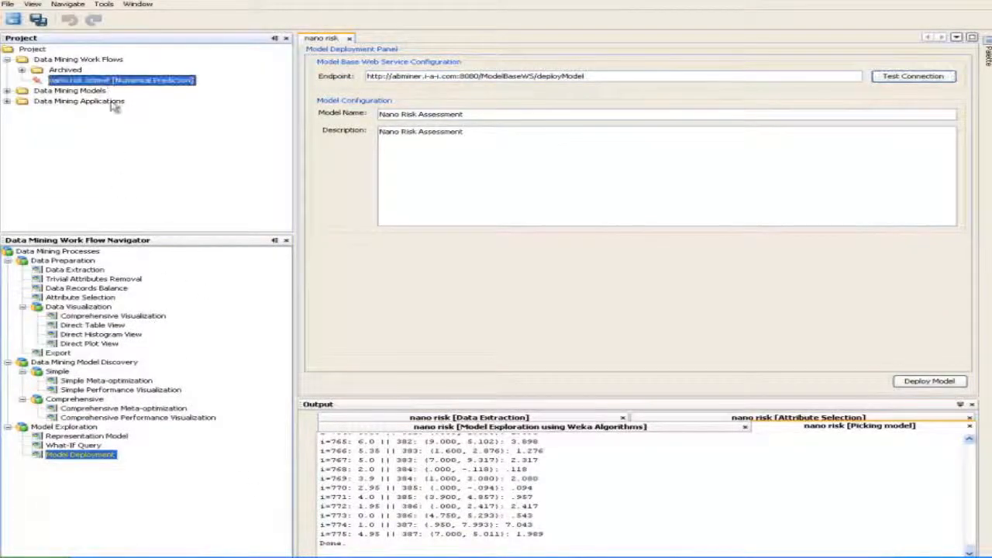
pyautogui.click(74, 270)
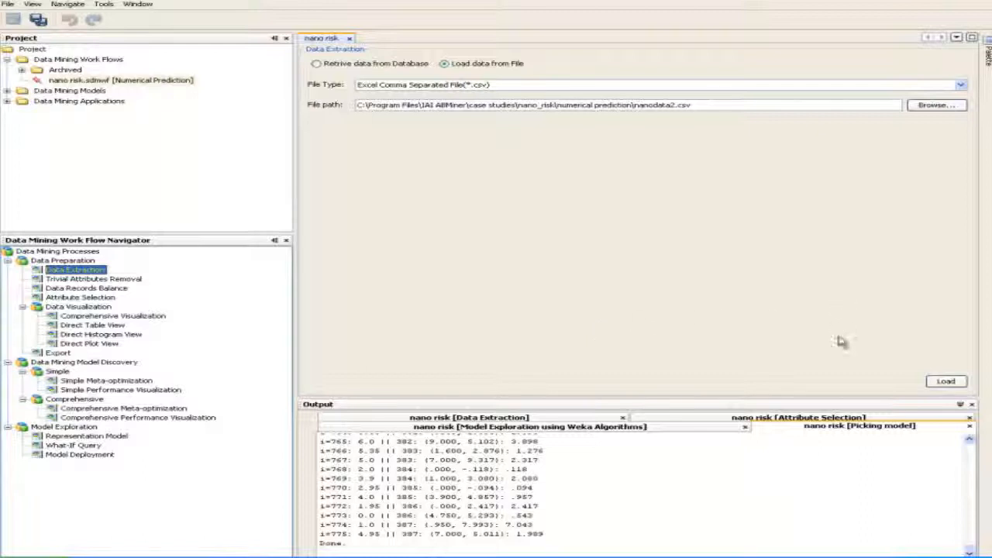
# Review the Attribute Selection significance factors of the nano risk workflow as a table and as a graph
pyautogui.click(80, 297)
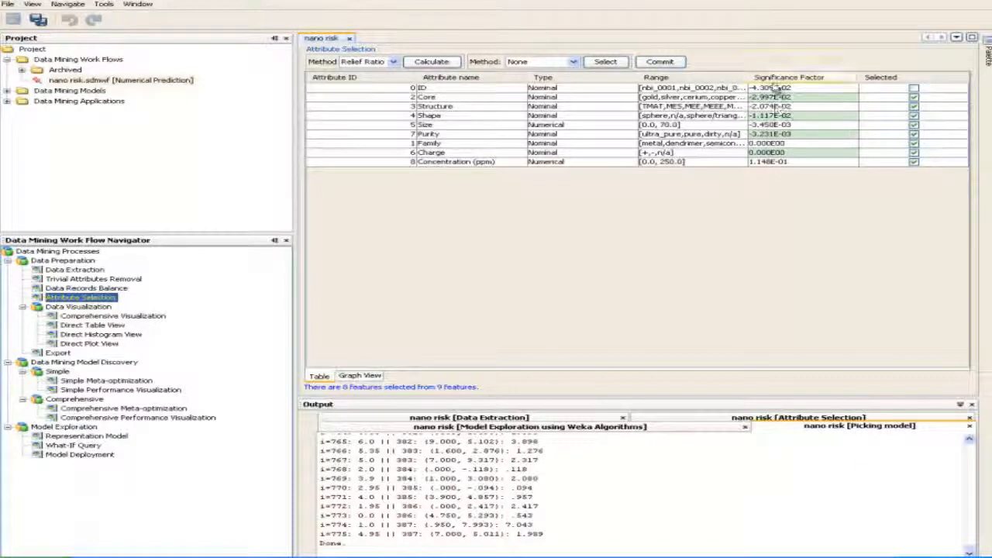
pyautogui.click(359, 375)
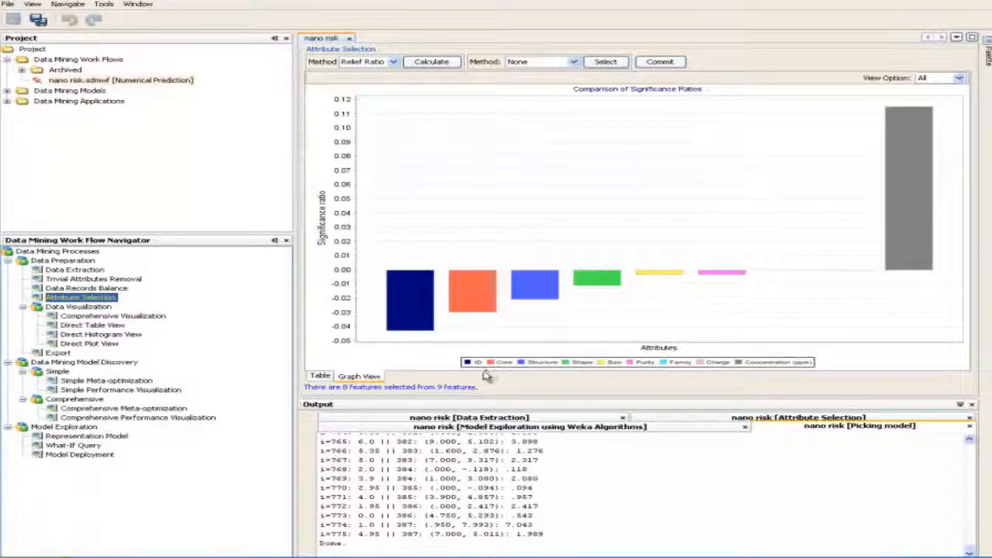
pyautogui.click(321, 377)
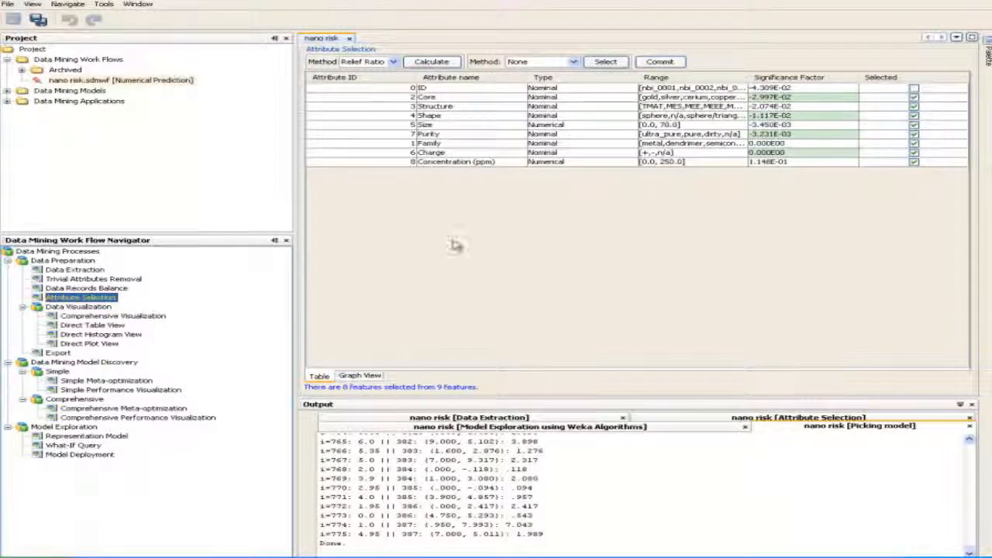
# Open Comprehensive Visualization for the nano risk data and go through its metadata, data and plot views
pyautogui.click(112, 316)
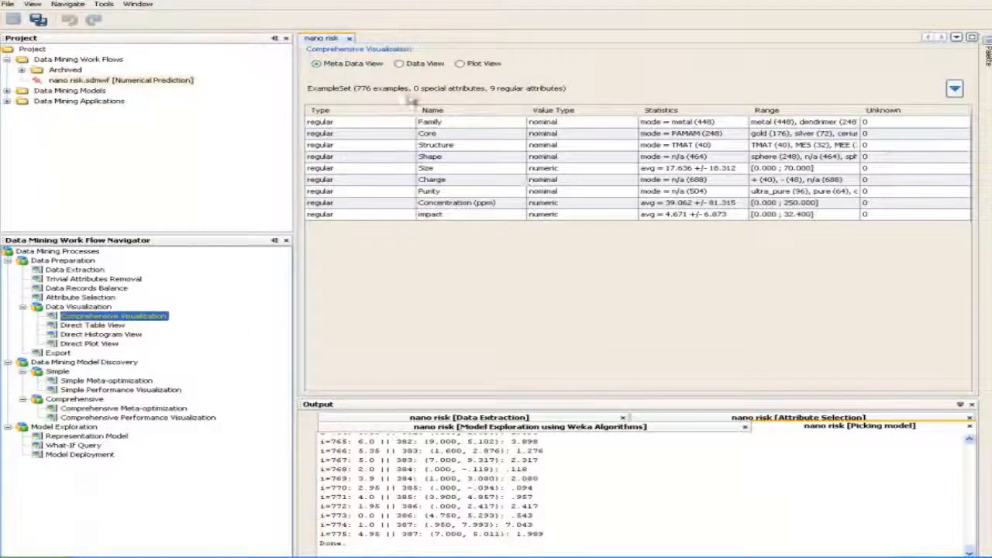
pyautogui.click(400, 64)
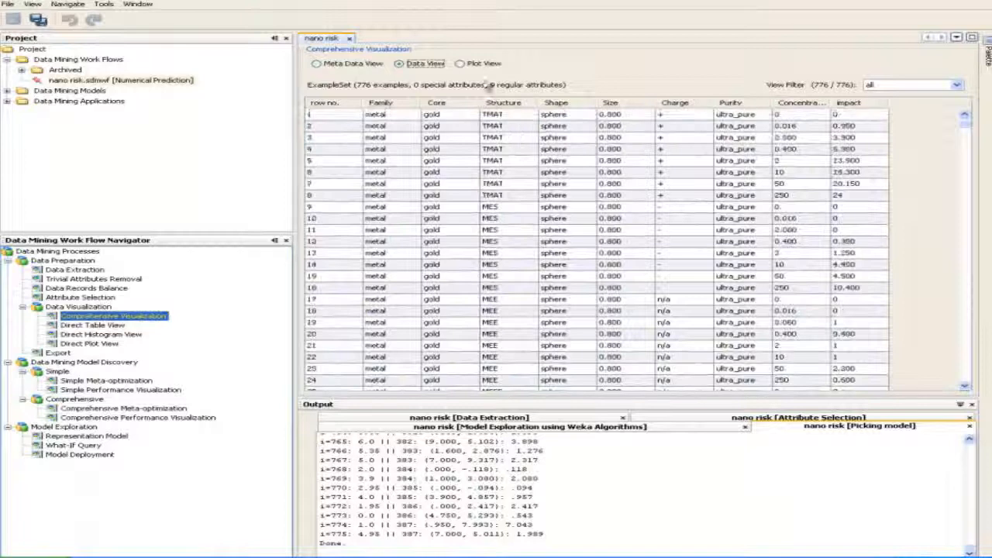
pyautogui.click(462, 65)
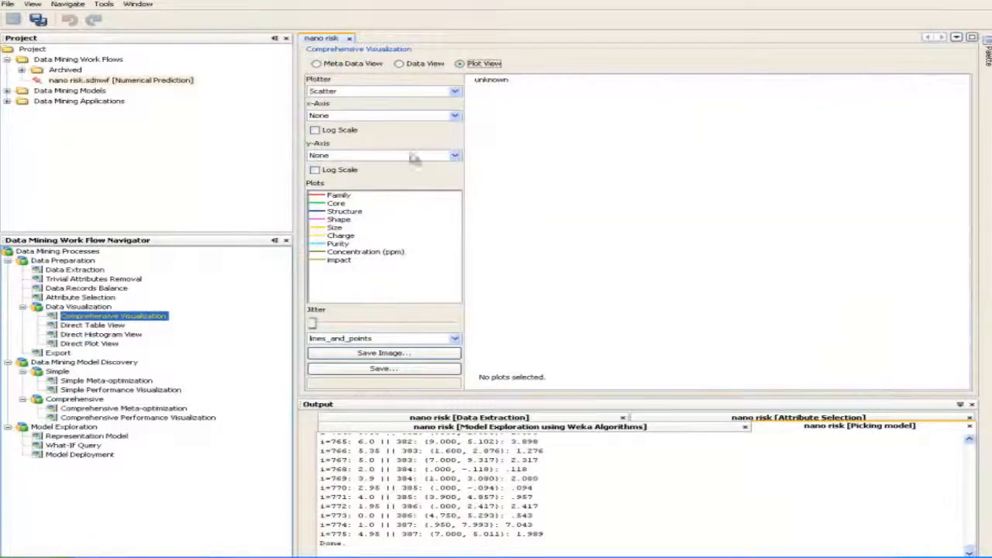
# Create a scatter plot with Structure on both the x and y axes and impact as the plotted attribute
pyautogui.click(453, 115)
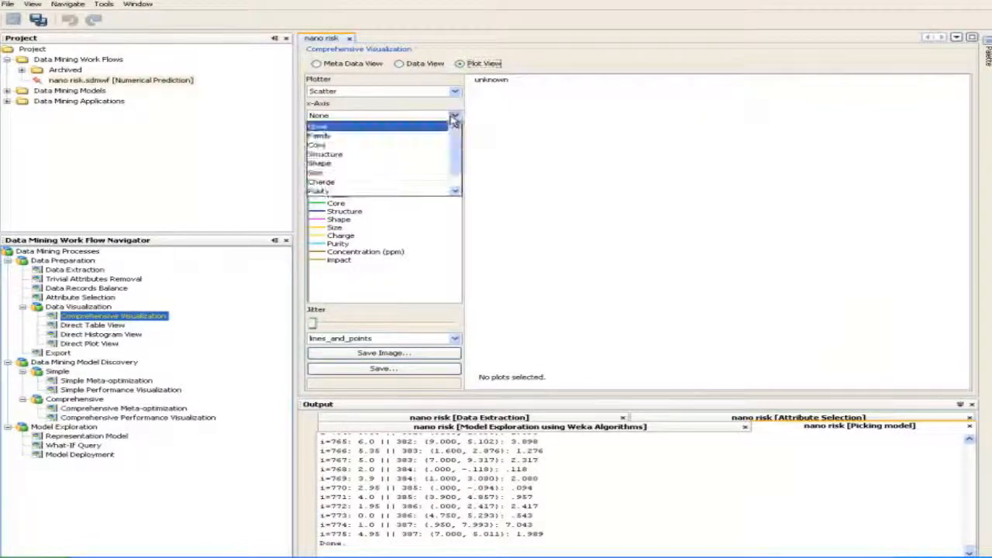
pyautogui.click(367, 155)
pyautogui.click(403, 156)
pyautogui.click(352, 194)
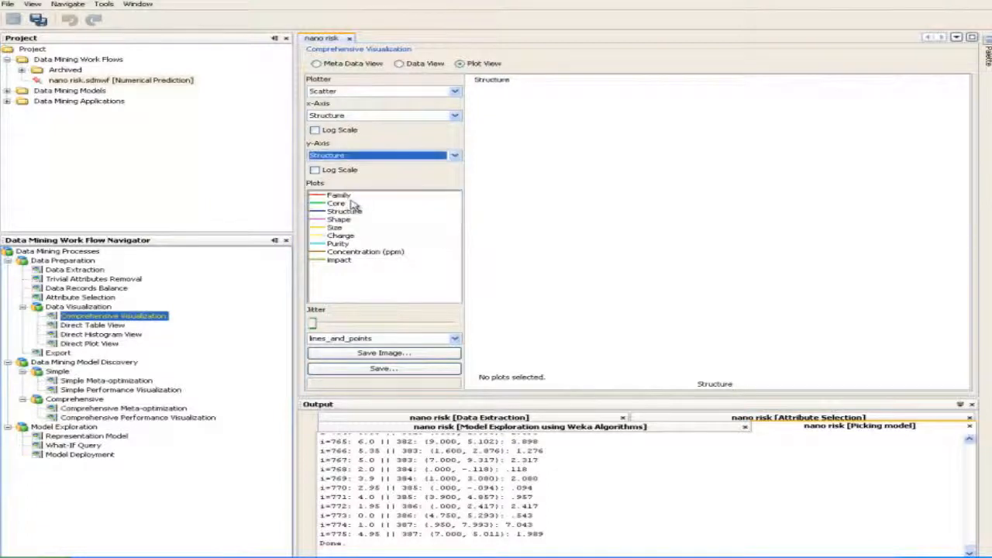
pyautogui.click(339, 261)
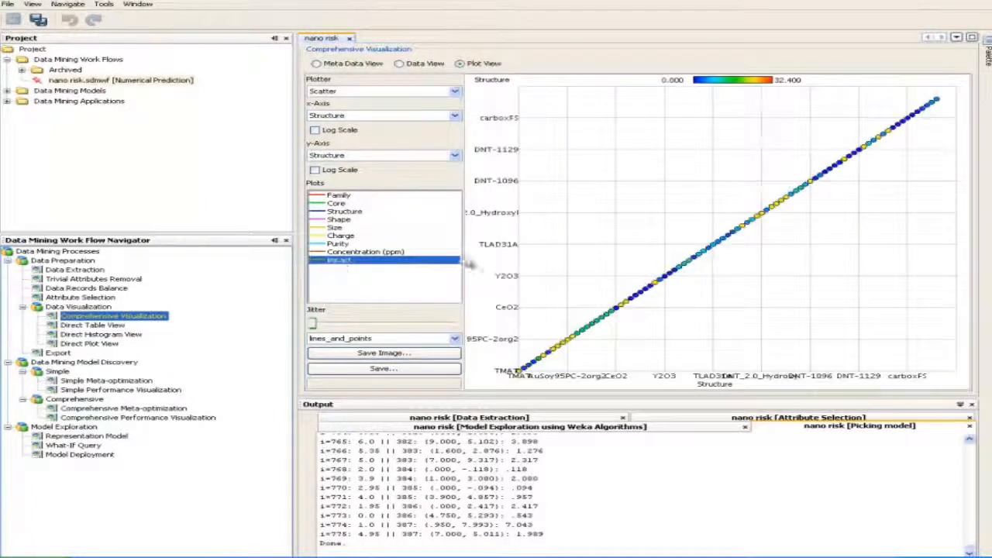
# Change the plot to Scatter 3D Color with Size on the z axis and rotate it to inspect the points
pyautogui.click(454, 91)
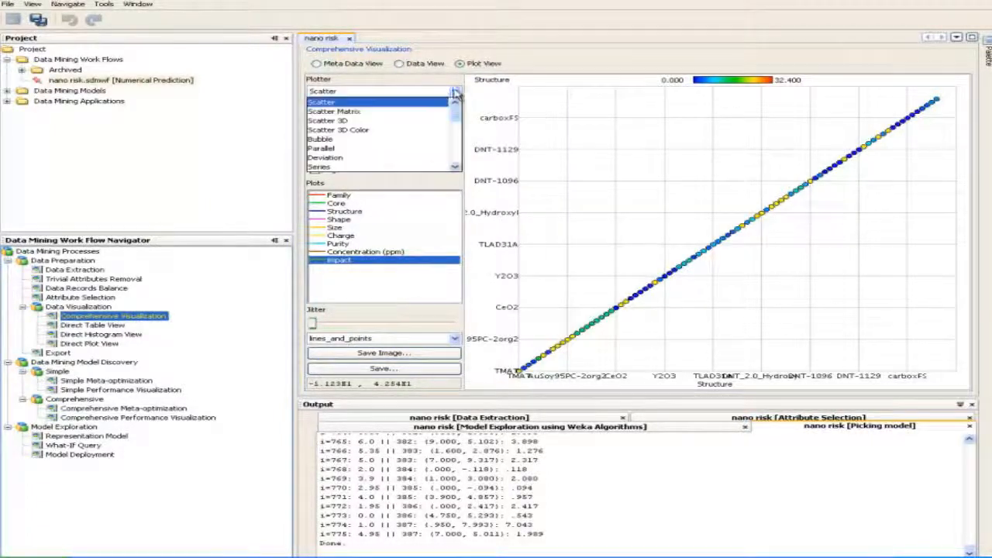
pyautogui.click(403, 131)
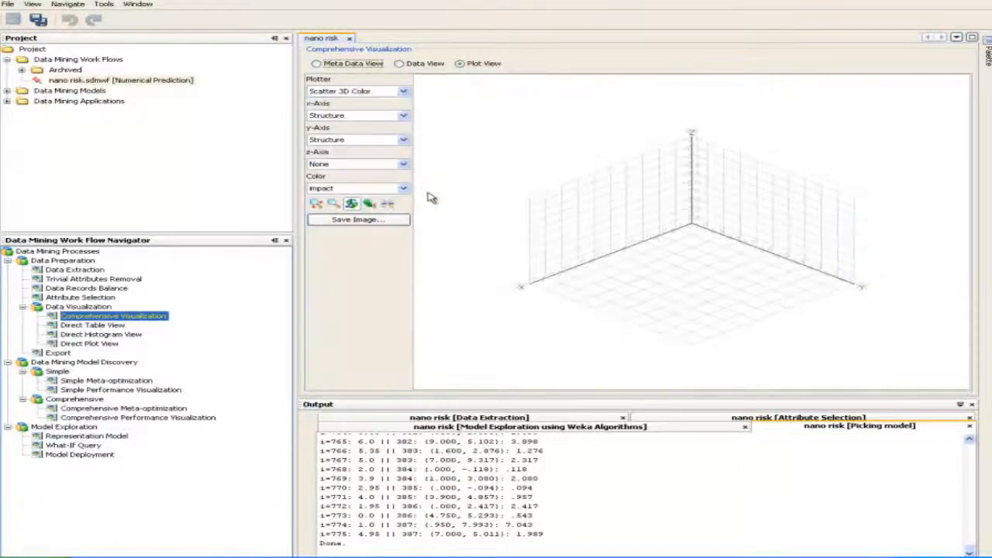
pyautogui.click(403, 140)
pyautogui.click(403, 139)
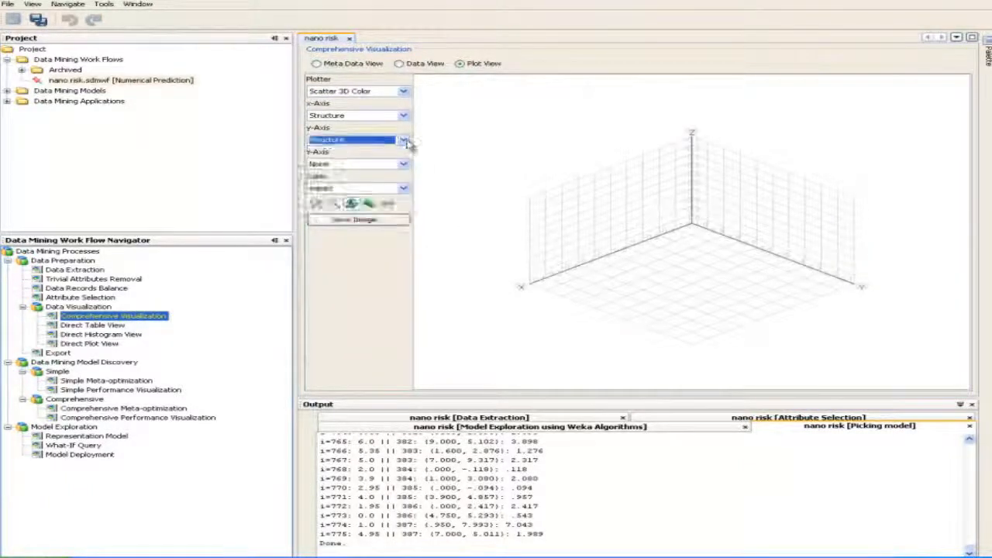
pyautogui.click(403, 164)
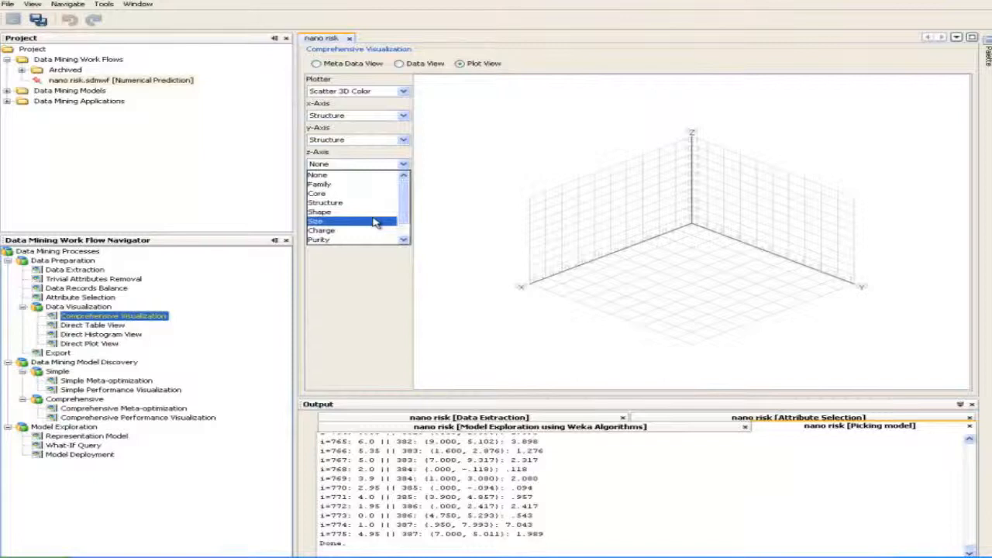
pyautogui.click(380, 221)
pyautogui.moveTo(629, 290); pyautogui.dragTo(694, 279)
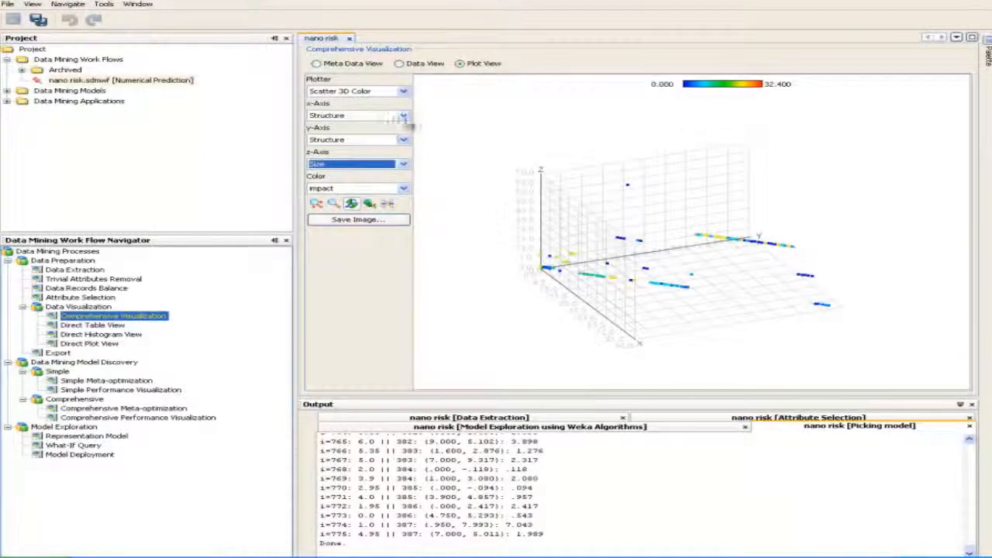
# Set the 3D scatter plot's x-axis to Concentration (ppm) and rotate the plot to inspect the points
pyautogui.click(403, 116)
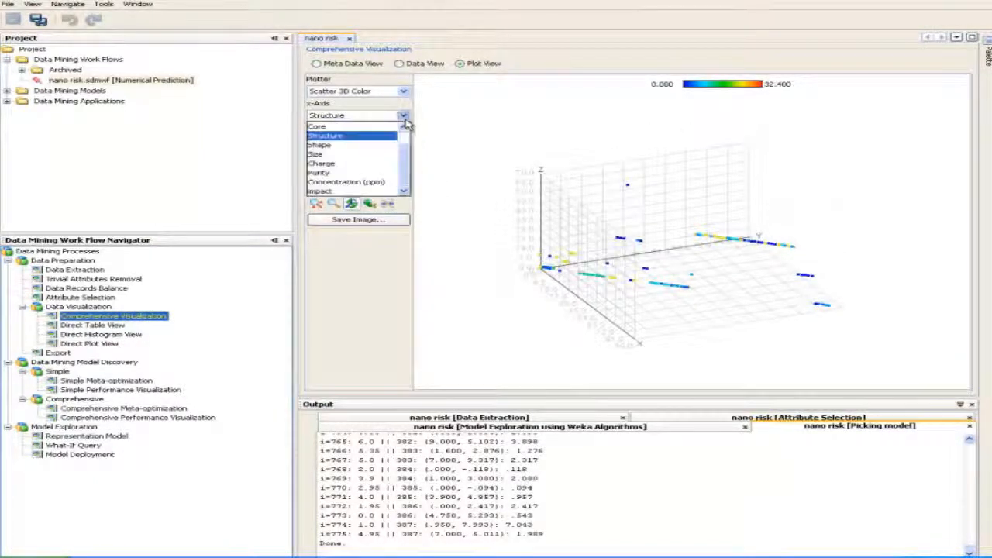
pyautogui.click(353, 182)
pyautogui.moveTo(613, 301); pyautogui.dragTo(579, 286)
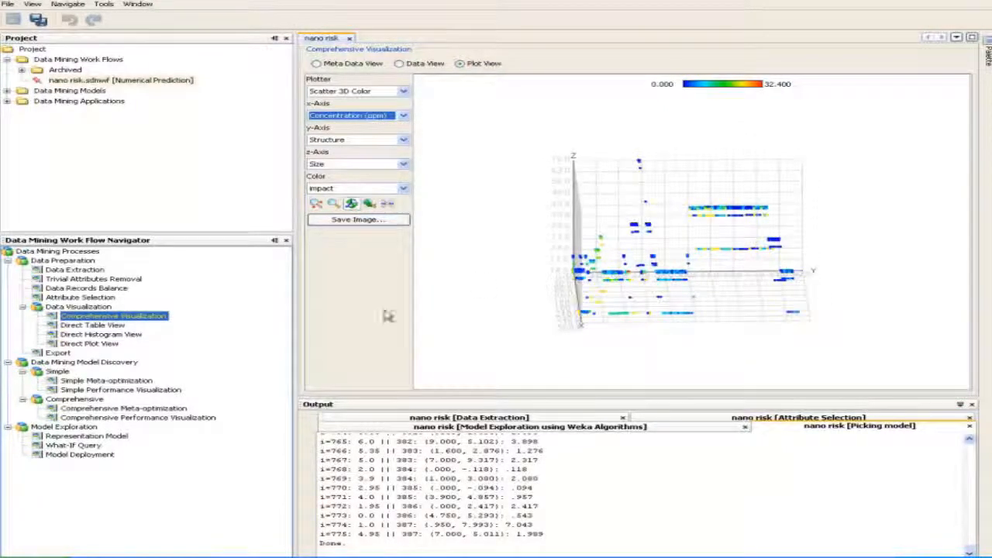
# Run Simple Meta-optimization with 10-fold cross validation on the LinearRegression, KStar, IBk, M5Rules, M5P and AdditiveRegression learners
pyautogui.click(193, 380)
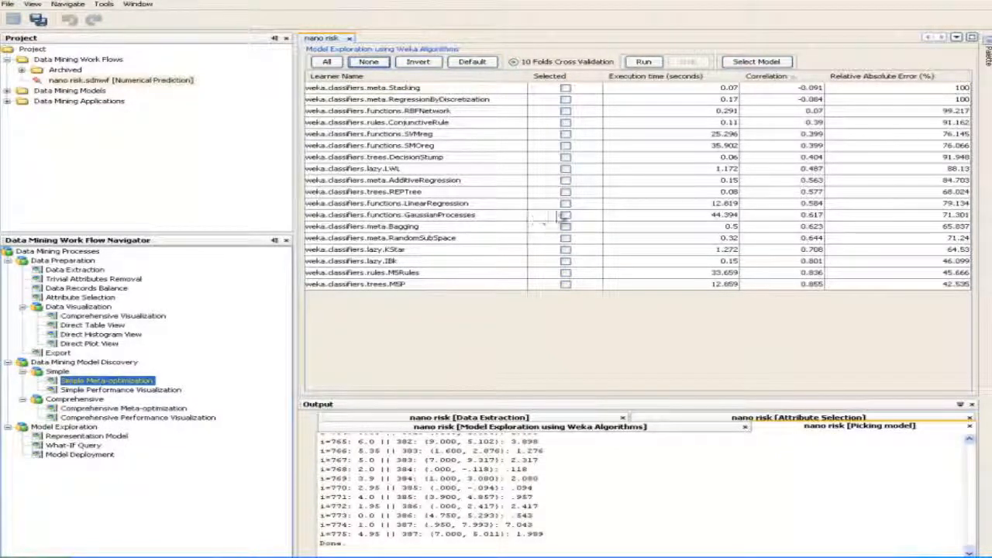
pyautogui.click(565, 203)
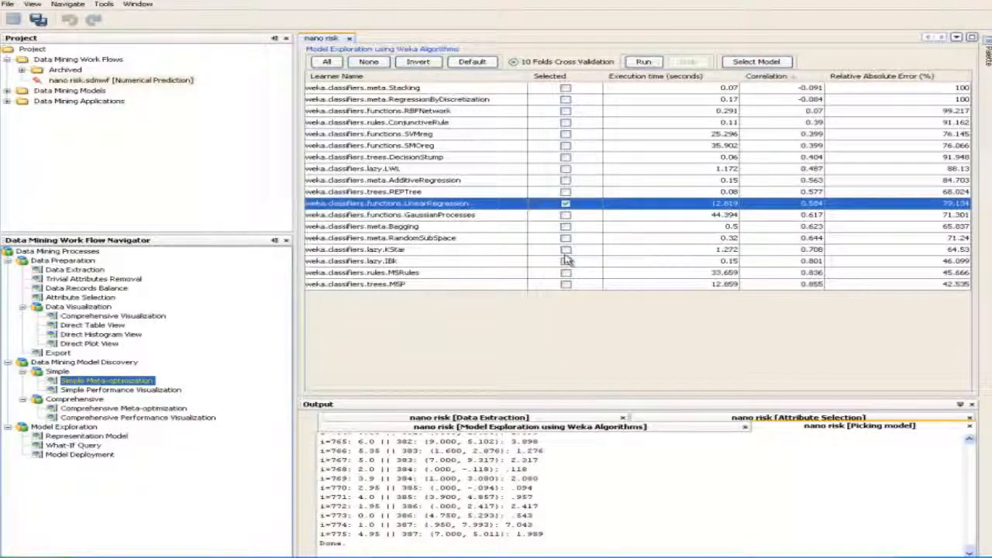
pyautogui.click(566, 250)
pyautogui.click(566, 261)
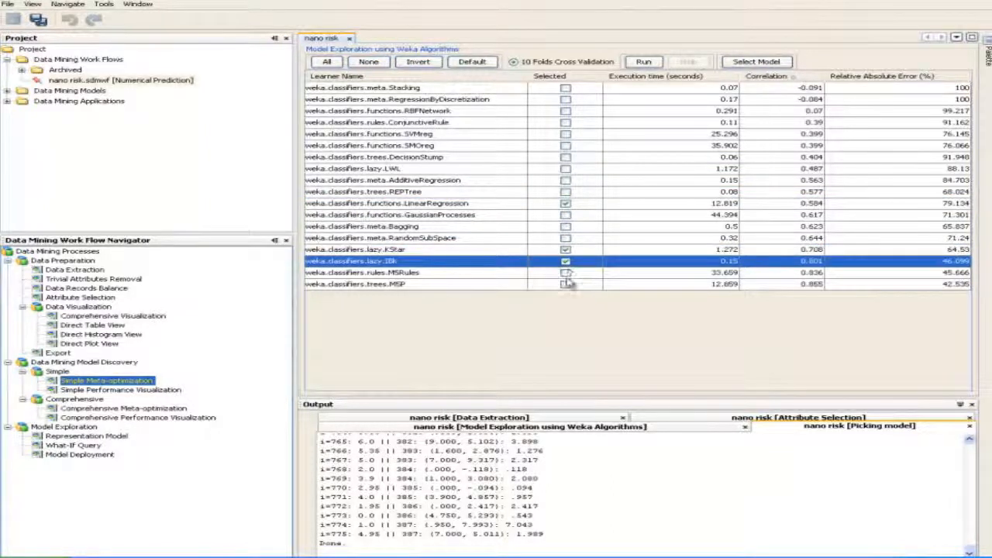
pyautogui.click(566, 273)
pyautogui.click(566, 284)
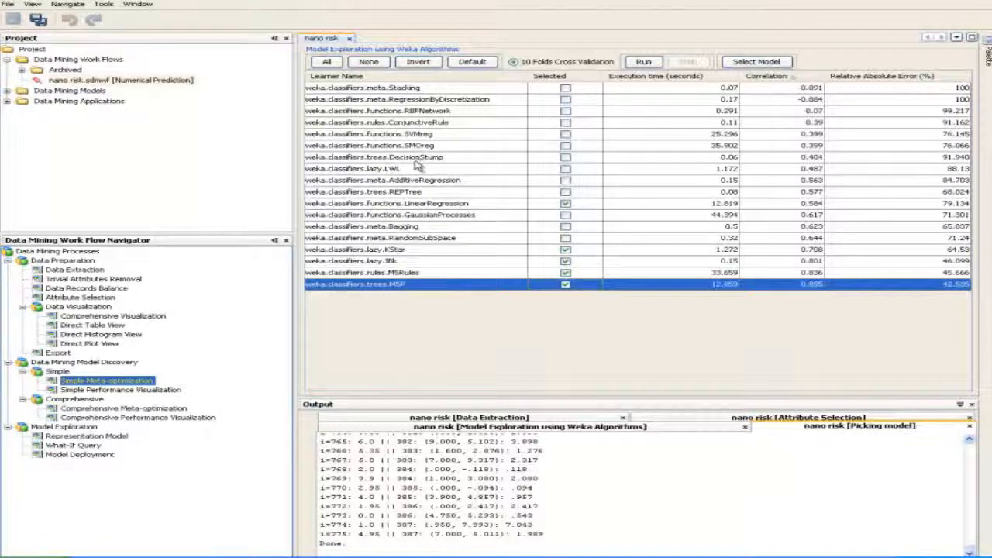
pyautogui.click(565, 180)
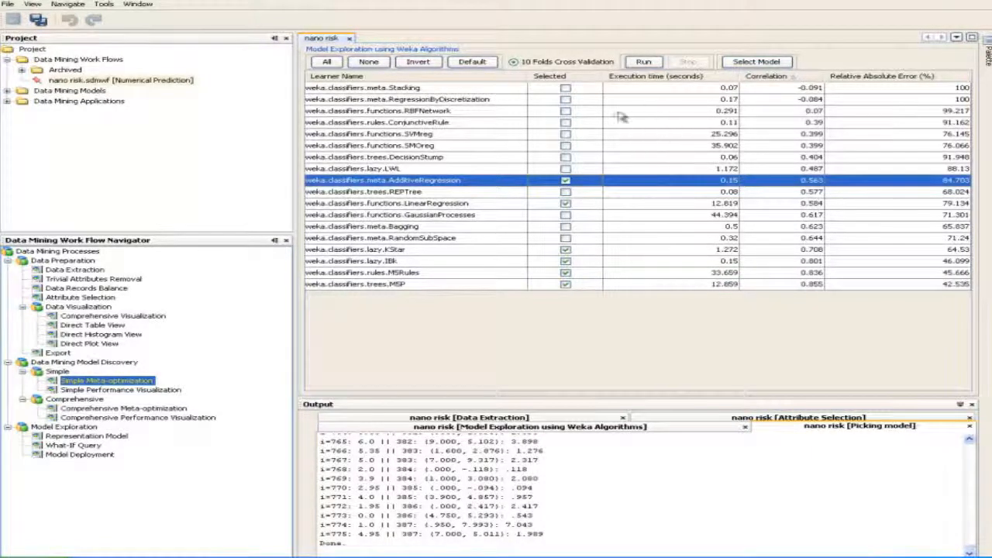
pyautogui.click(642, 64)
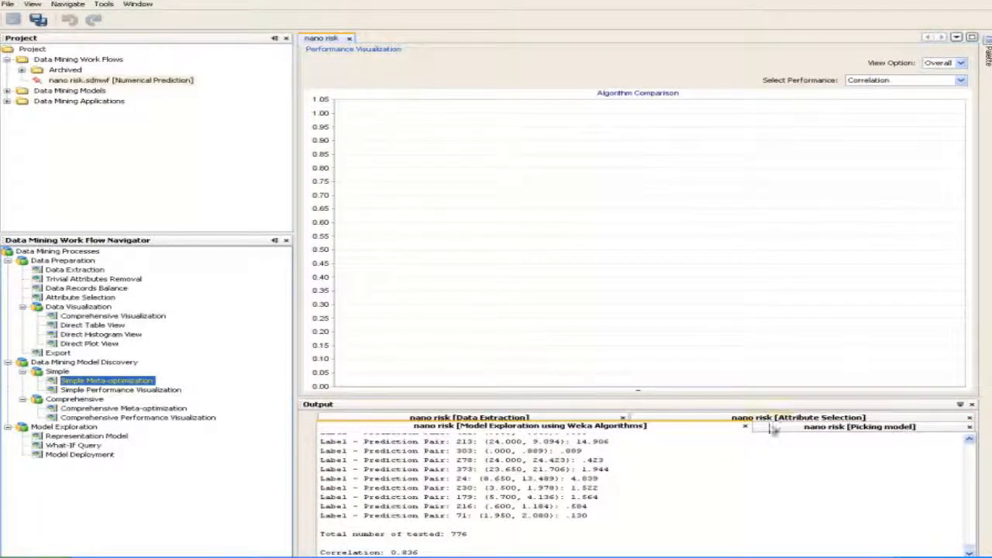
# Examine the exploration output and the overall algorithm comparison chart using Correlation as the performance measure
pyautogui.moveTo(969, 440); pyautogui.dragTo(978, 535)
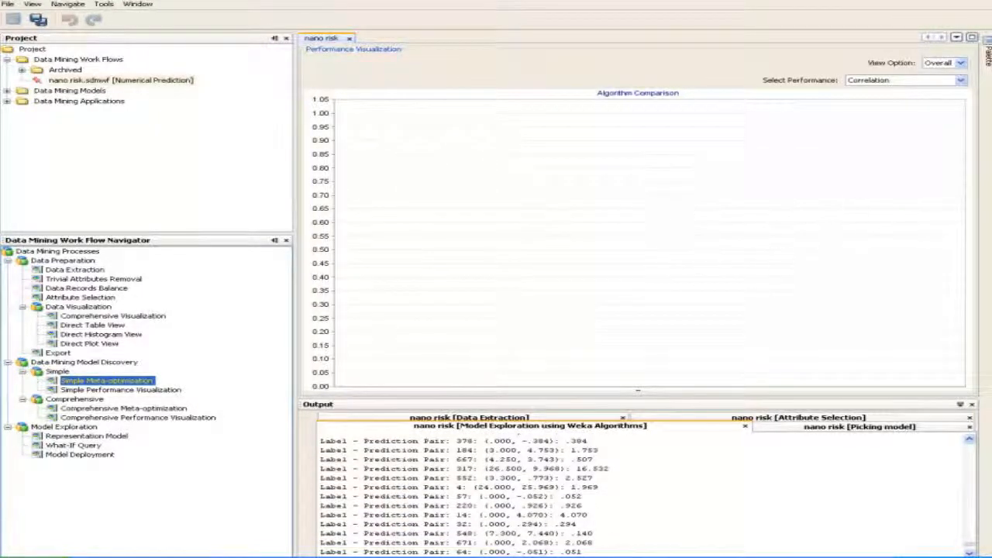
pyautogui.click(960, 80)
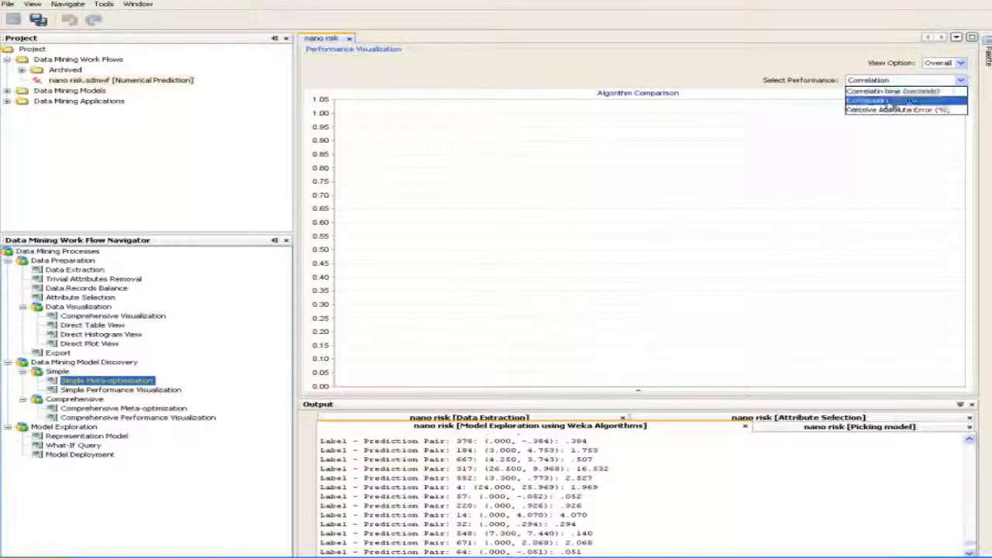
pyautogui.click(885, 102)
pyautogui.click(939, 82)
pyautogui.click(837, 98)
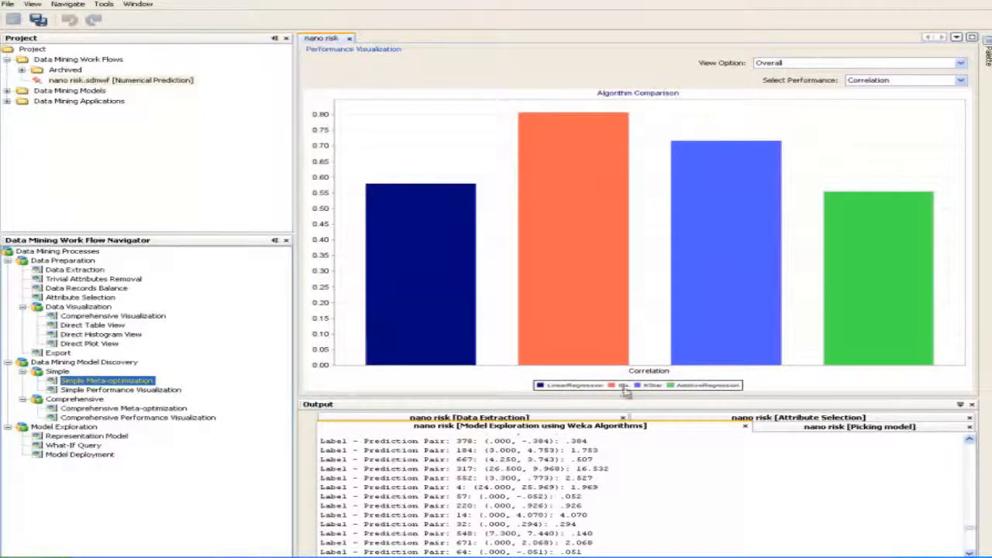
# Return to the Simple Meta-optimization results and sort the learners by descending Correlation
pyautogui.click(98, 392)
pyautogui.doubleClick(103, 382)
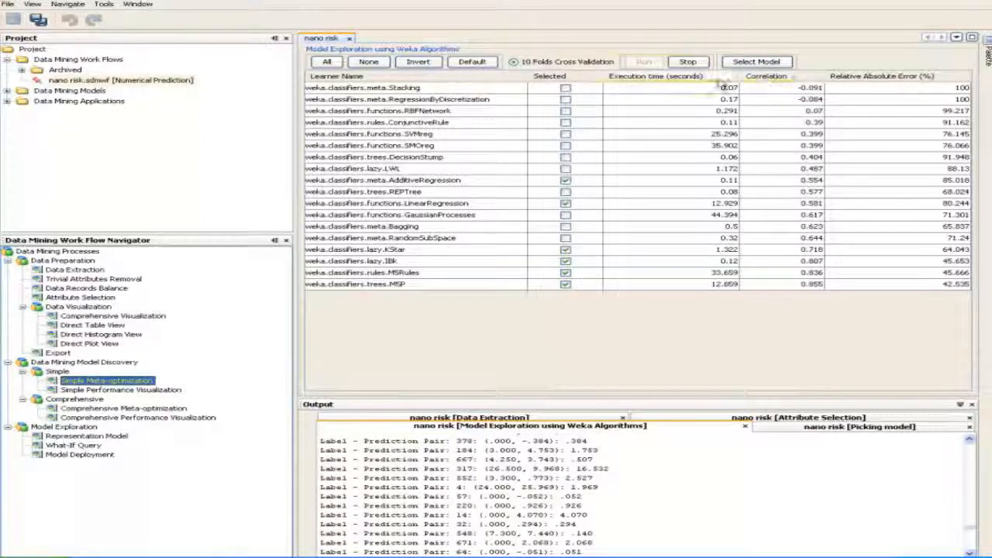
pyautogui.click(776, 81)
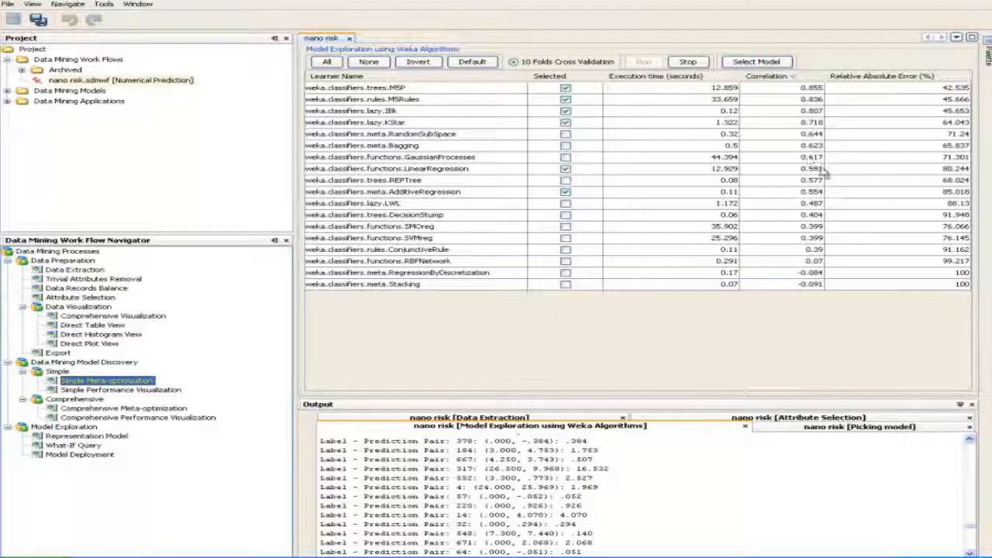
pyautogui.click(436, 90)
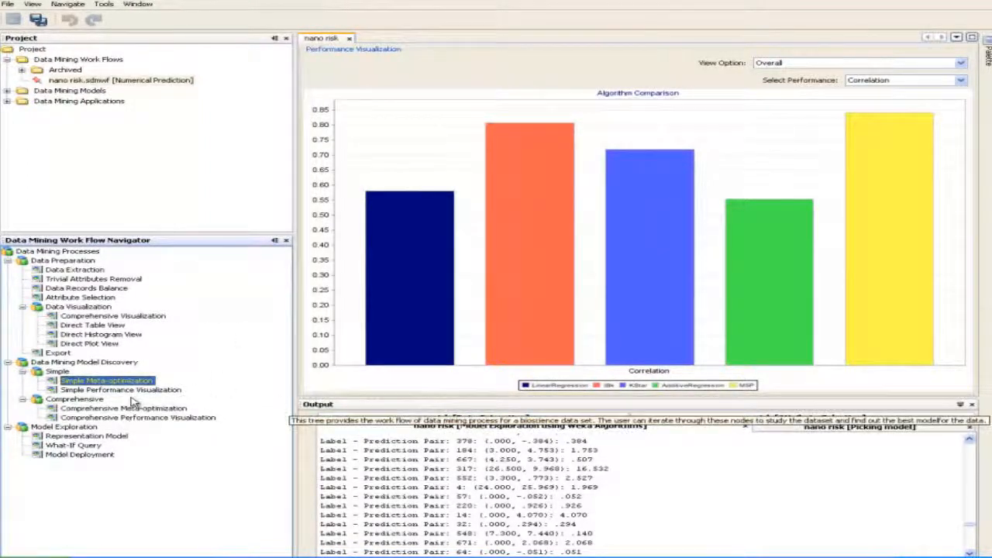
pyautogui.doubleClick(139, 381)
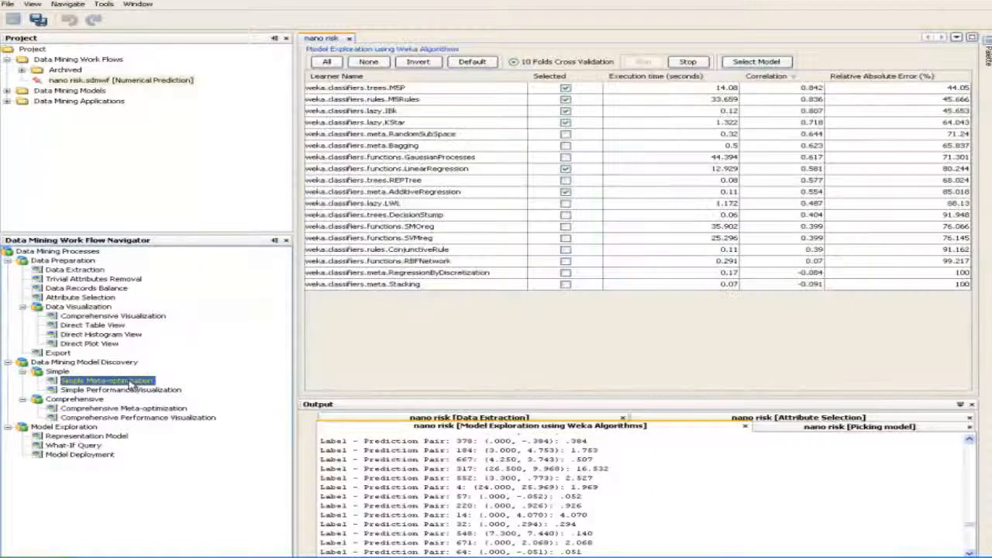
# Review the M5P learner's parameters, capabilities and detailed information, and close its editor and information windows
pyautogui.click(362, 90)
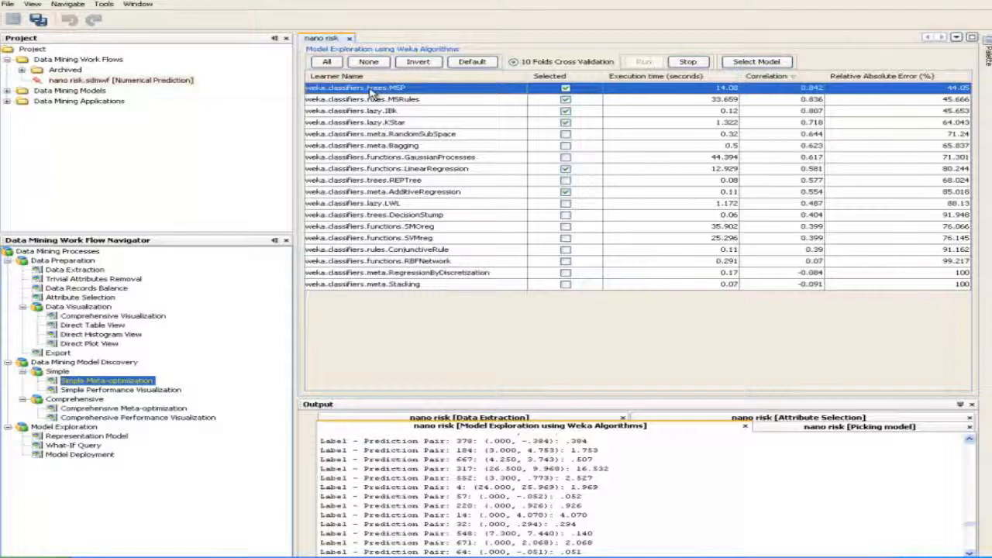
pyautogui.doubleClick(371, 91)
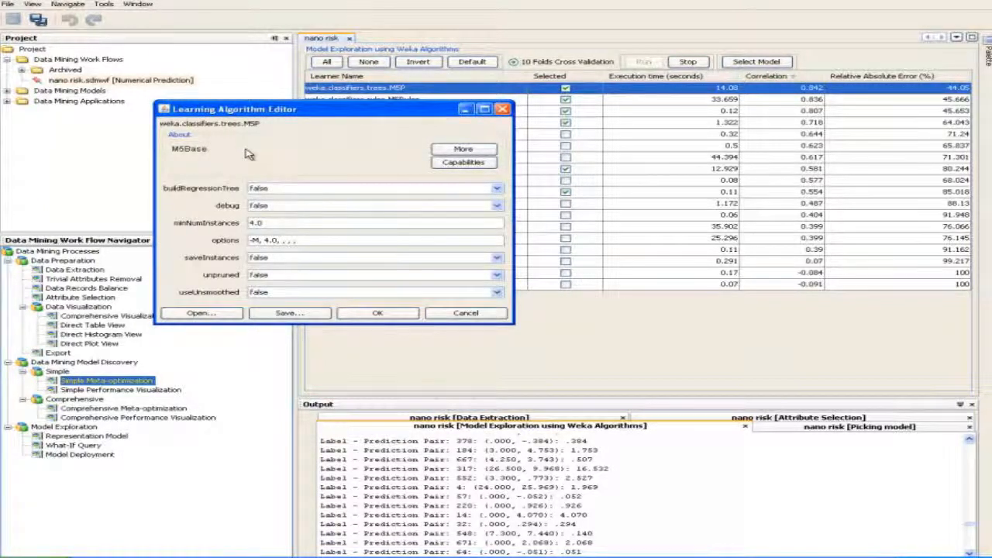
pyautogui.click(472, 163)
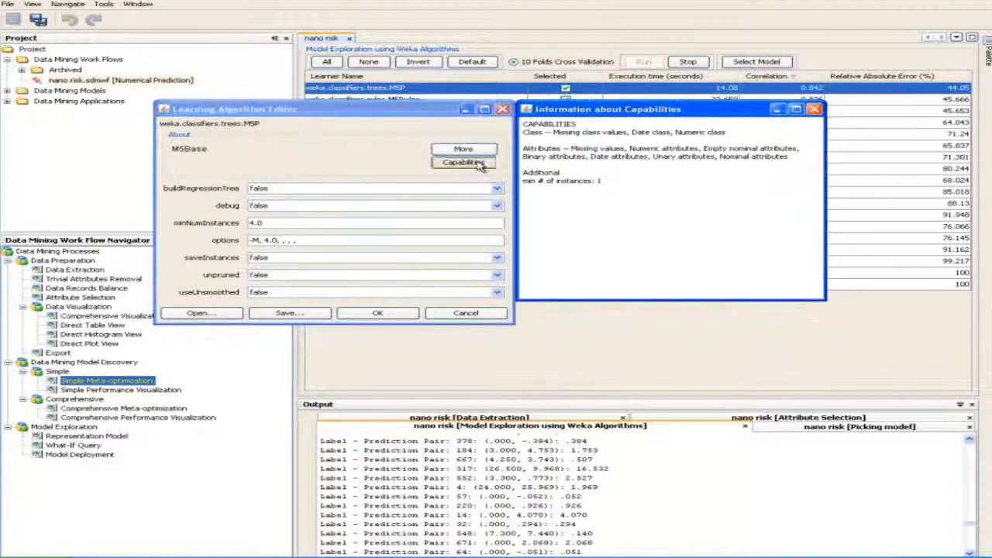
pyautogui.click(465, 149)
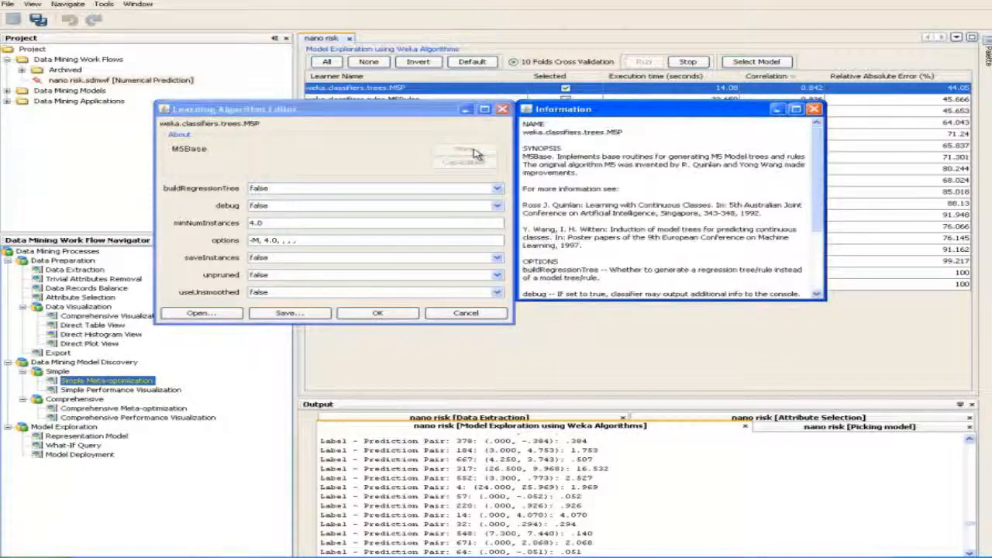
pyautogui.click(815, 109)
pyautogui.click(504, 110)
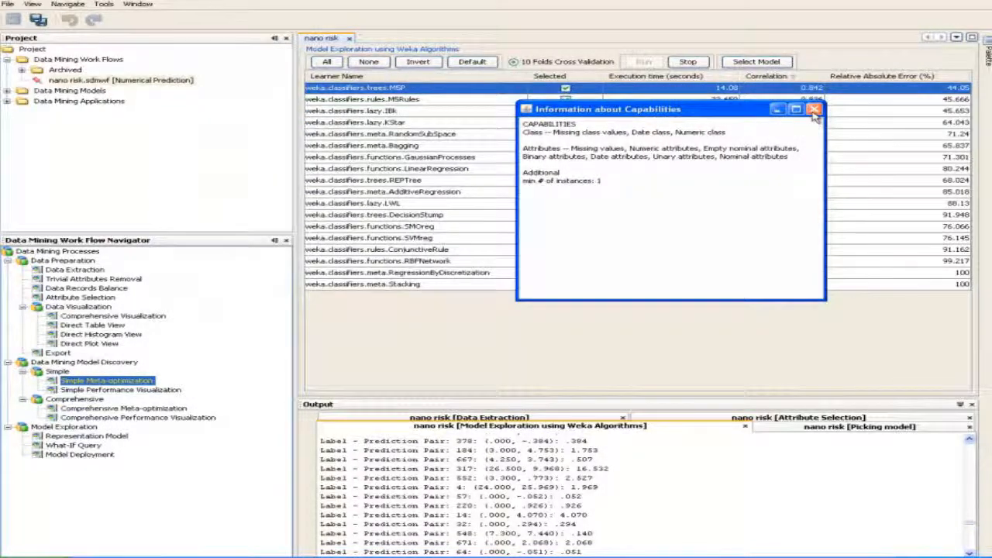
pyautogui.click(813, 109)
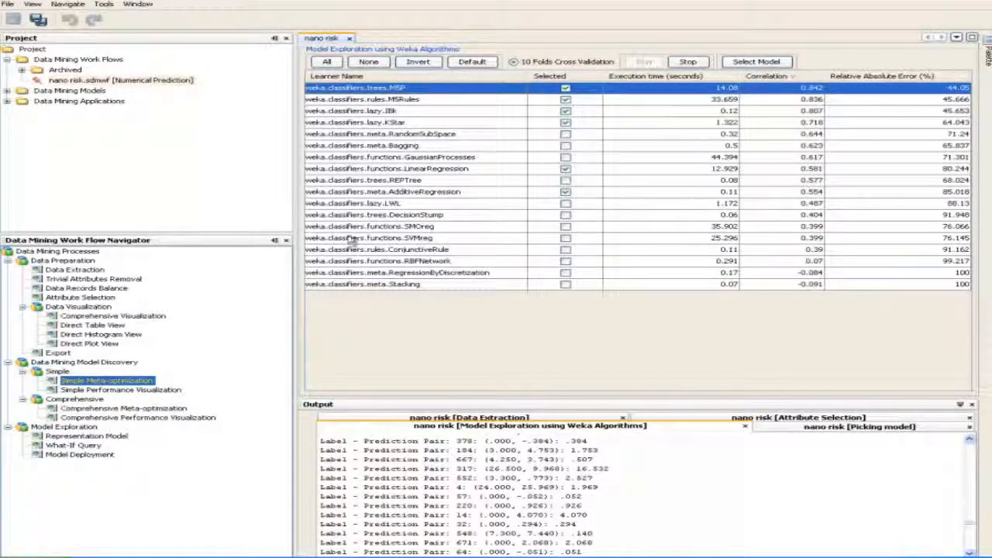
# View the Representation Model as a tree graph and run a What-If Query for impact by adjusting Concentration (ppm)
pyautogui.doubleClick(87, 437)
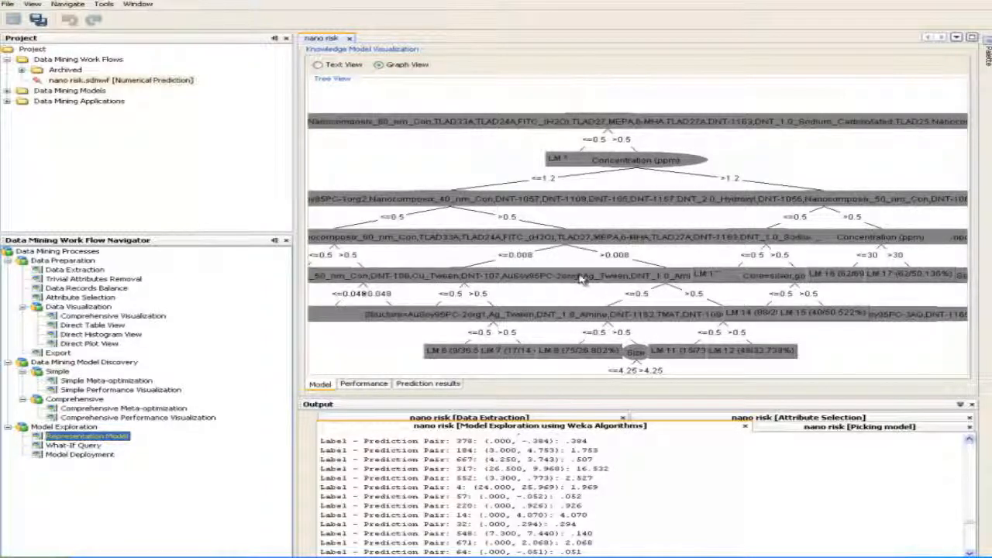
pyautogui.doubleClick(104, 447)
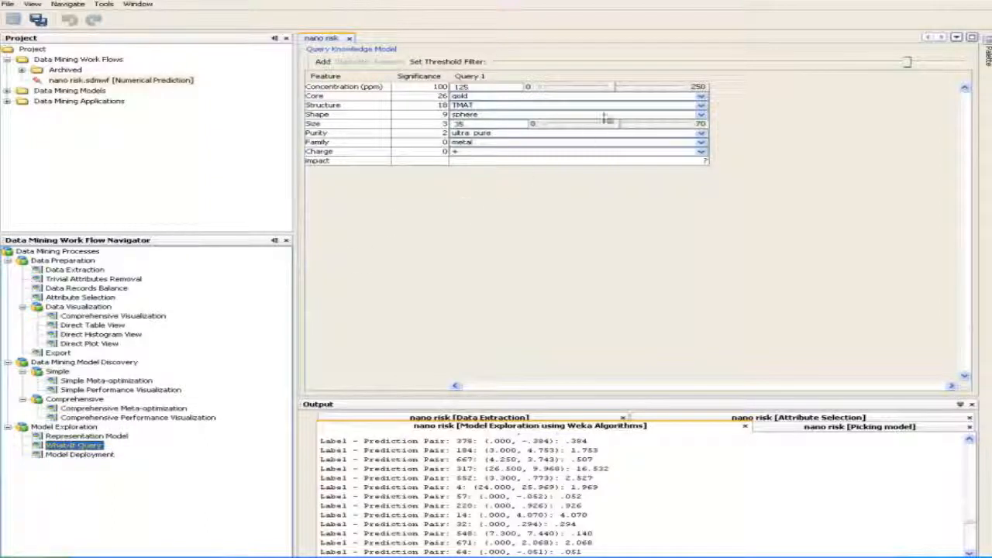
pyautogui.moveTo(617, 88); pyautogui.dragTo(624, 91)
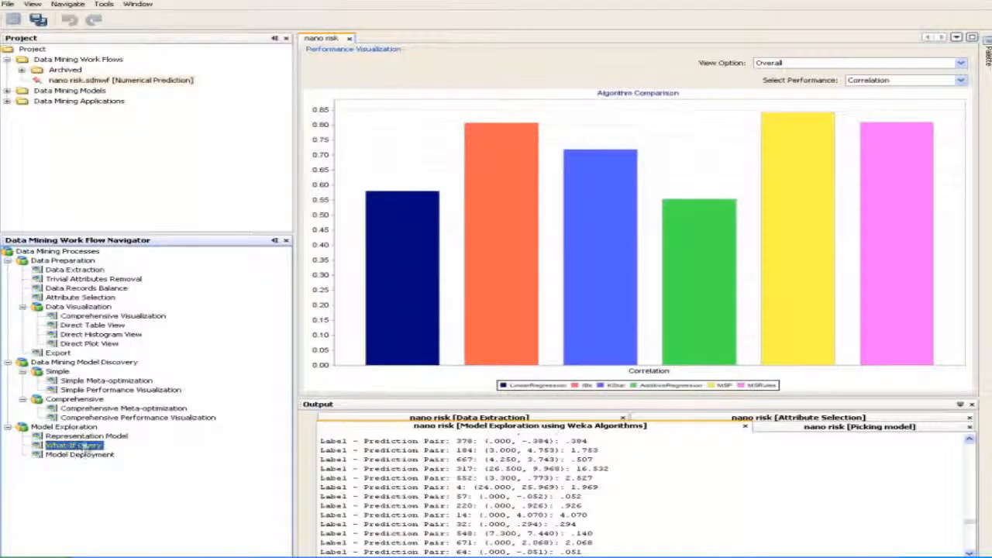
pyautogui.doubleClick(83, 446)
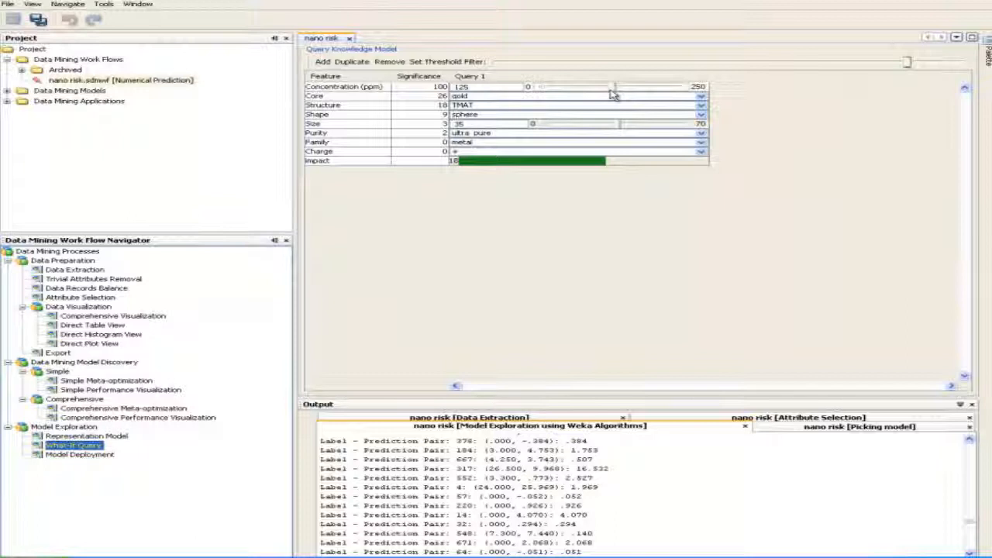
# Deploy the model to the model base web service under the name Nano Risk Assessment
pyautogui.click(80, 456)
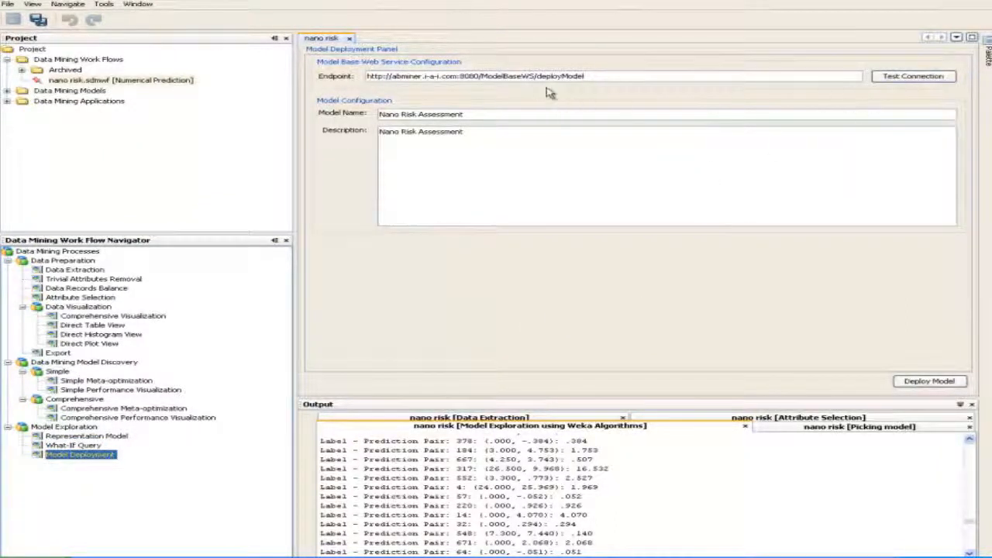
pyautogui.click(932, 384)
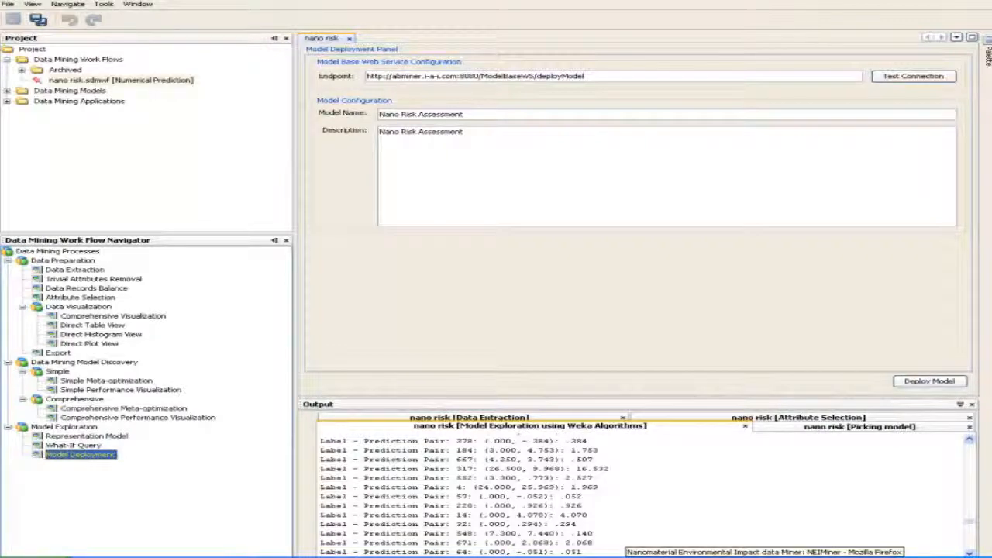
# Switch to NEIMiner in Firefox and query the Impact Models page with Concentration (ppm) at 132.15 and Size at 36.50
pyautogui.click(626, 557)
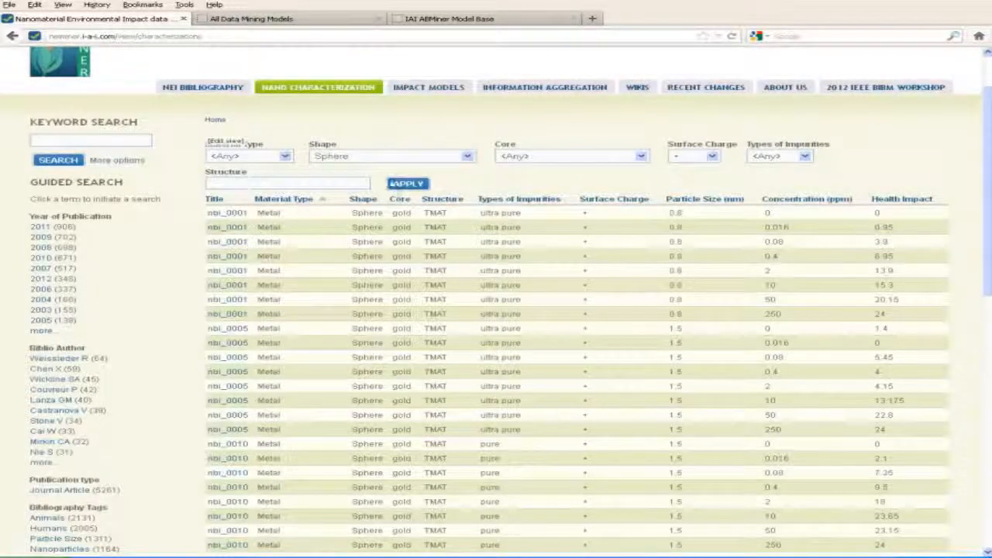
pyautogui.click(430, 88)
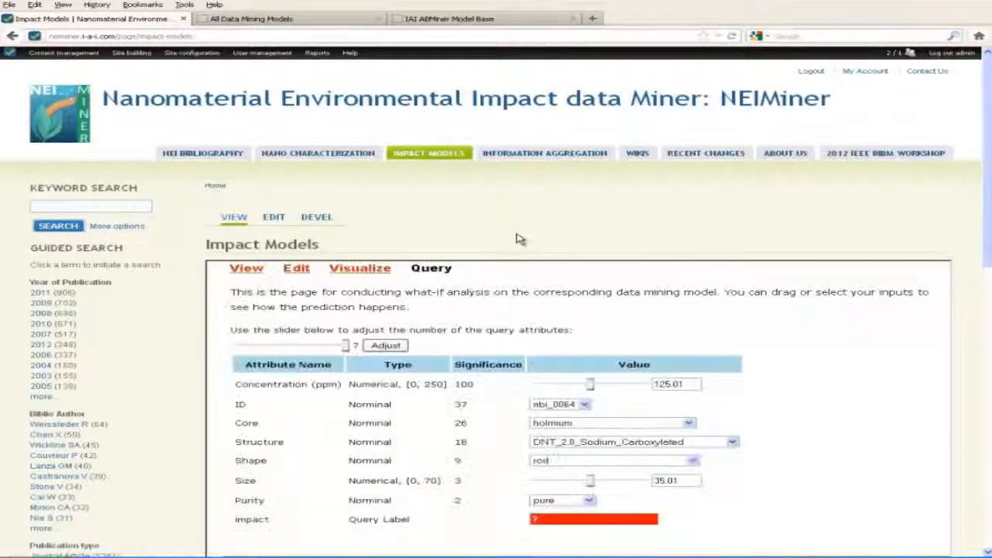
pyautogui.scroll(-2, 774, 352)
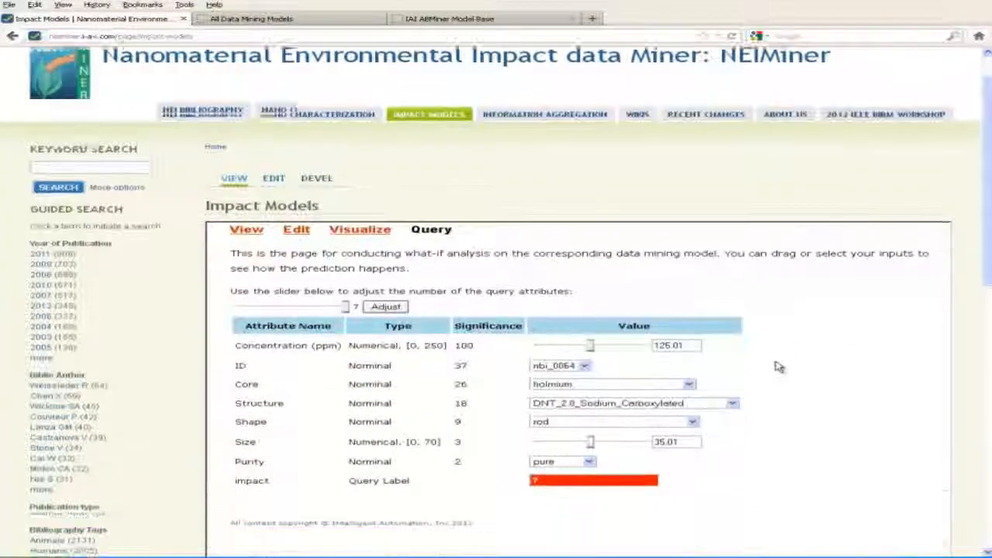
pyautogui.scroll(-2, 774, 348)
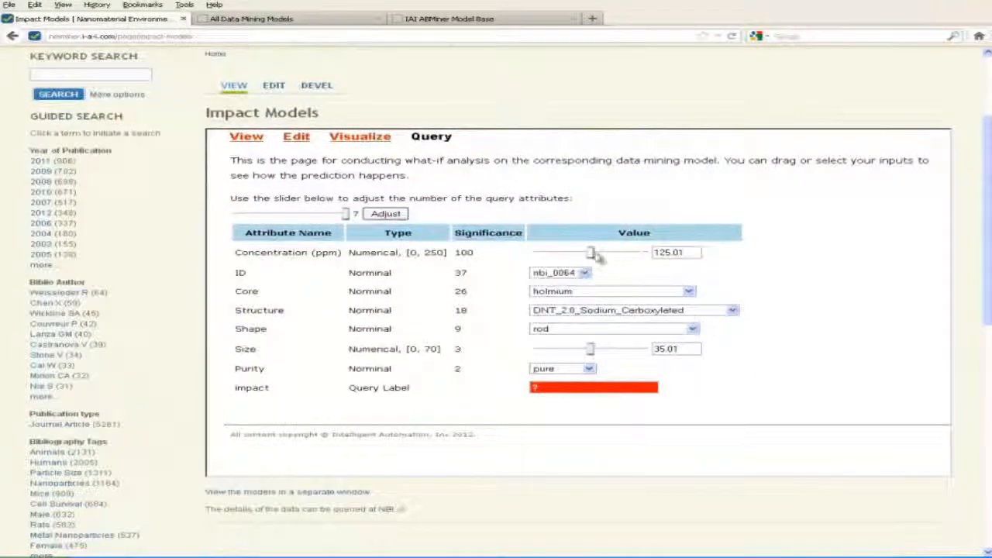
pyautogui.moveTo(591, 255)
pyautogui.mouseDown()
pyautogui.moveTo(610, 256)
pyautogui.moveTo(595, 260)
pyautogui.mouseUp()
pyautogui.moveTo(589, 351); pyautogui.dragTo(594, 350)
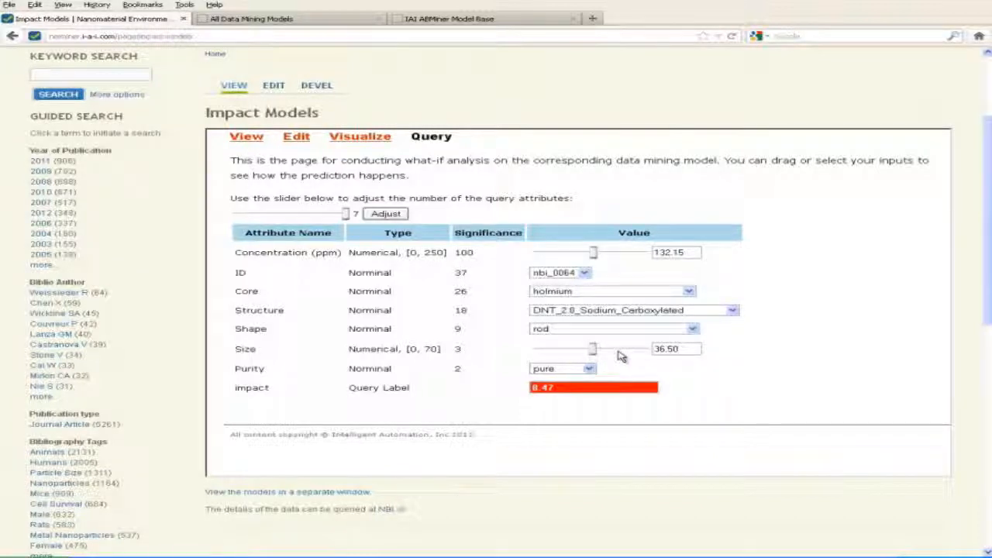